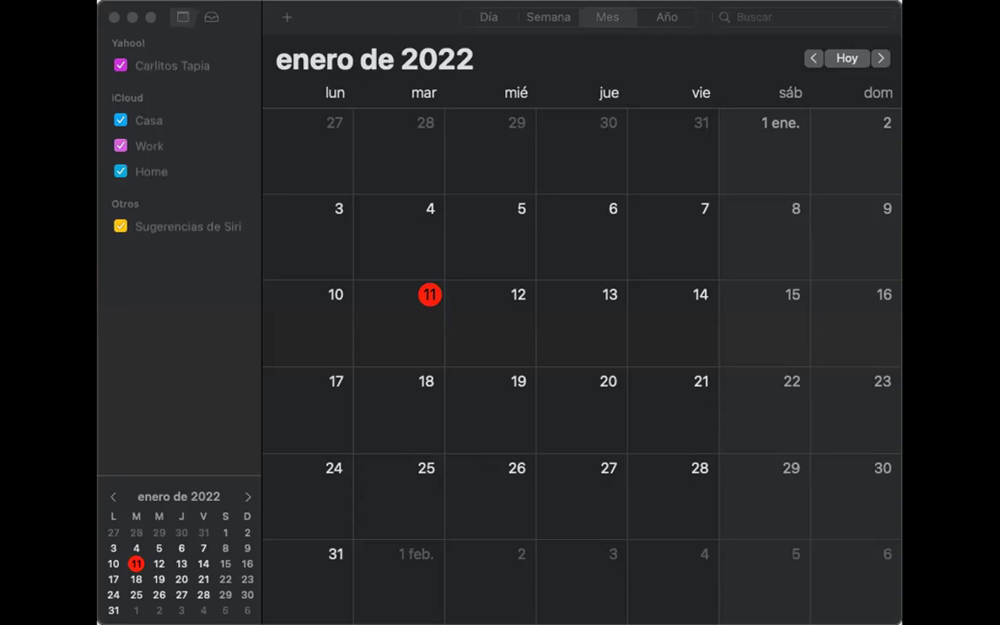
Switch to the Windows desktop and open the EViews workfile 2-8 from the textbook problems folder
{"action": "left_click", "coordinate": [586, 9]}
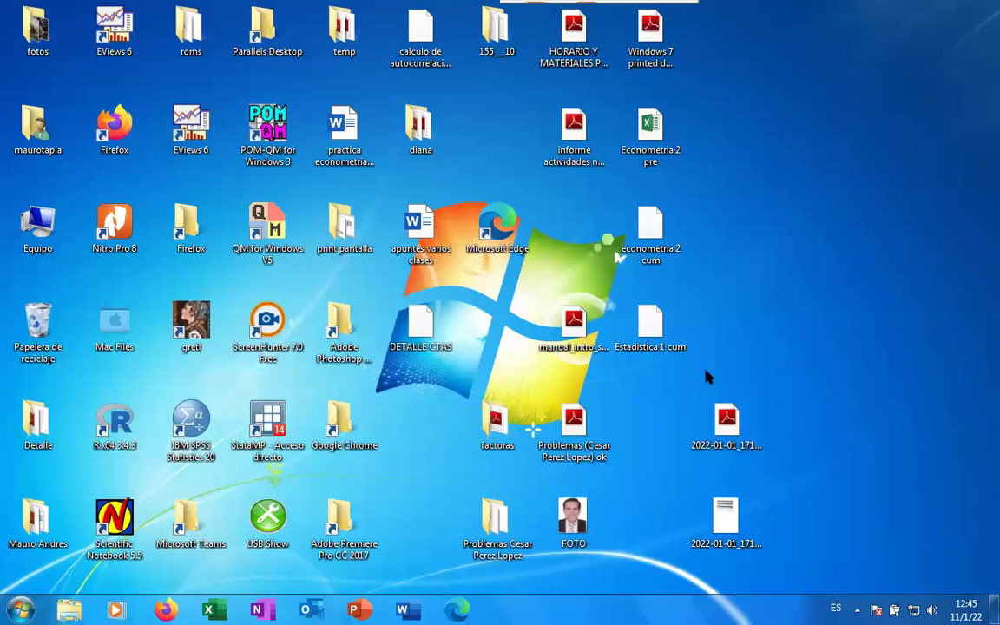
{"action": "double_click", "coordinate": [500, 520]}
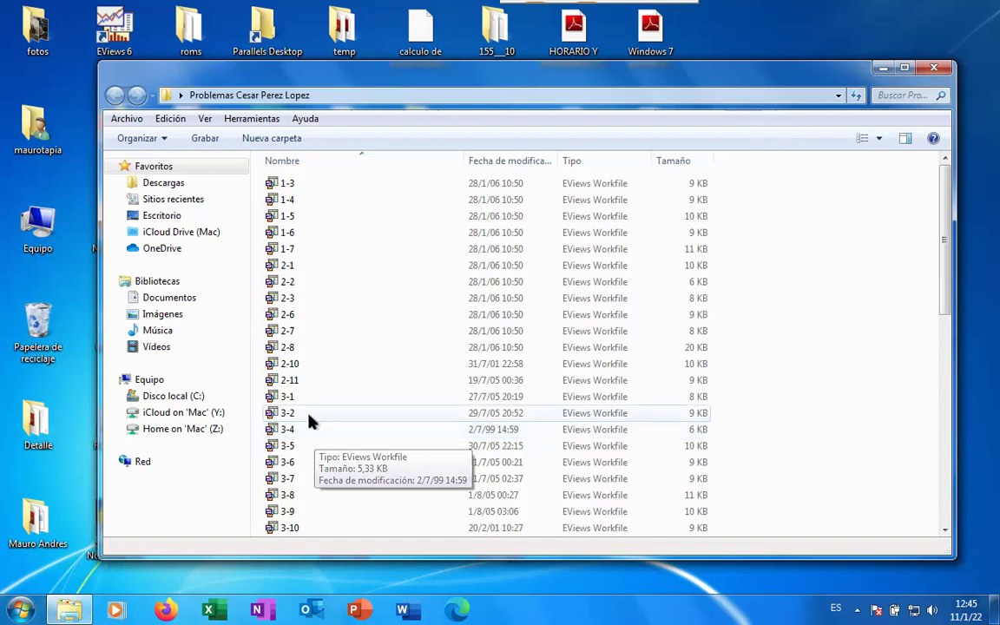
{"action": "double_click", "coordinate": [296, 352]}
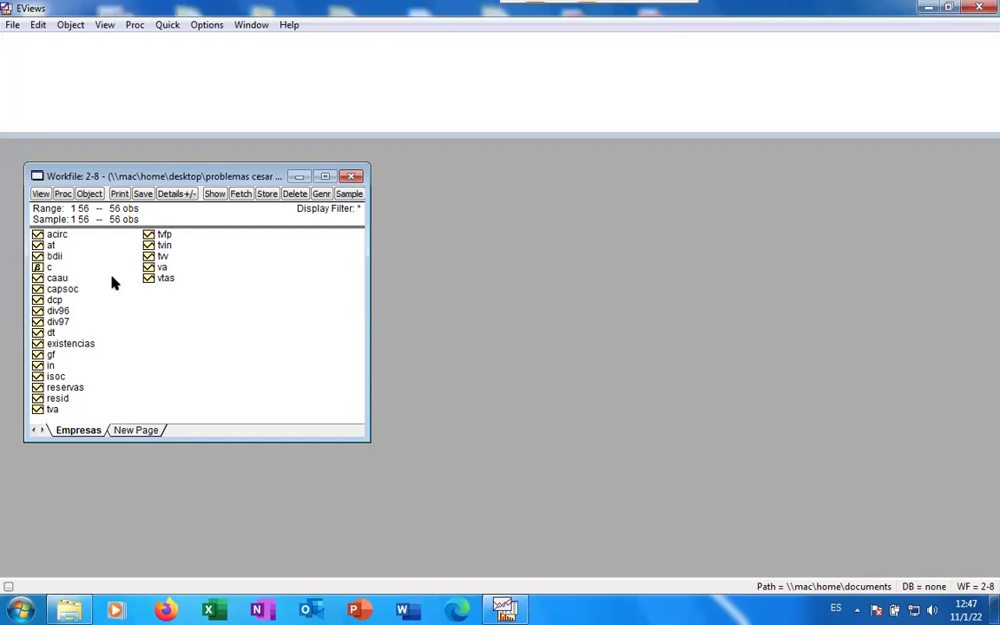
{"action": "left_click", "coordinate": [155, 269]}
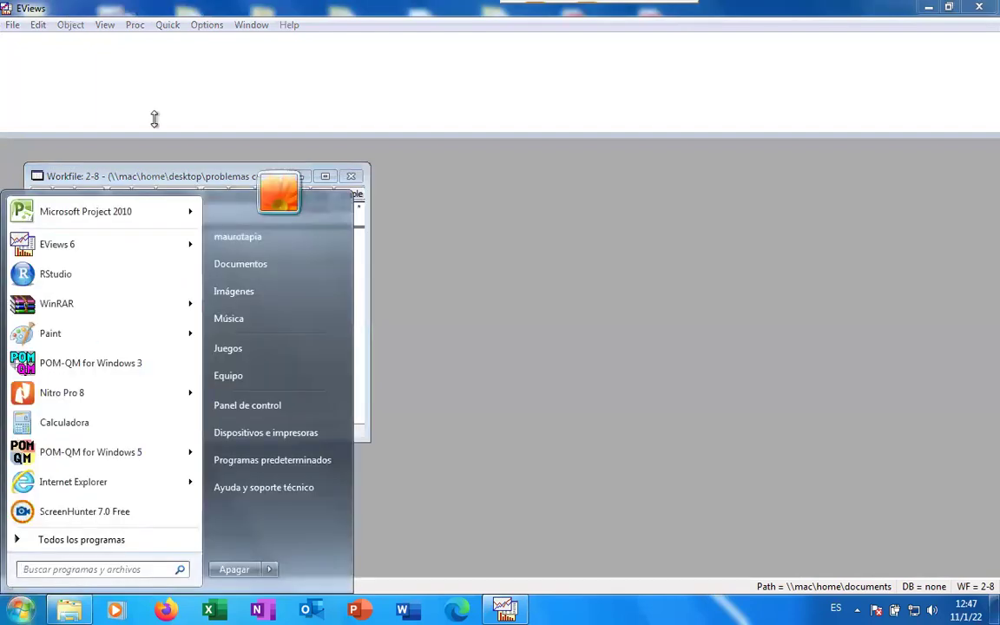
{"action": "left_click", "coordinate": [143, 154]}
{"action": "left_click", "coordinate": [137, 259]}
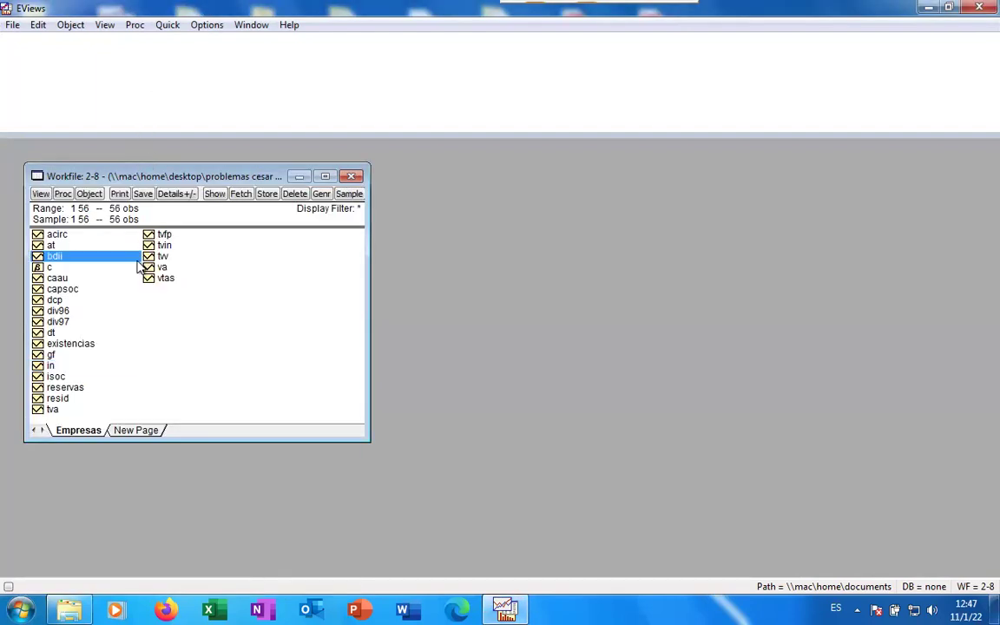
{"action": "left_click", "coordinate": [160, 268], "text": "shift"}
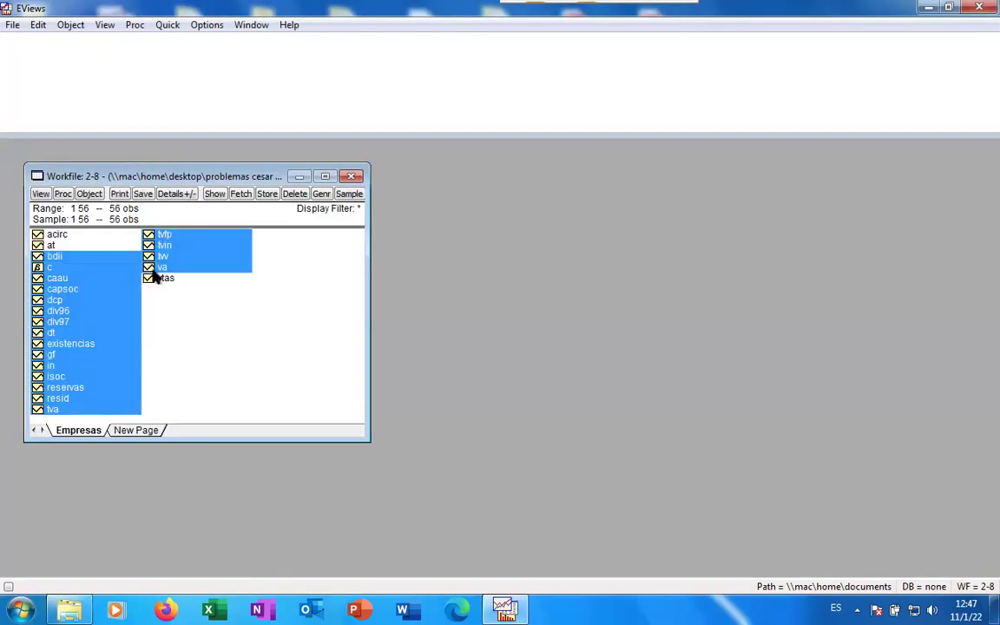
{"action": "left_click", "coordinate": [159, 340]}
Highlight the series in, va, bdii, at, vtas, reservas, capsoc, gf, dt and caau together in the workfile
{"action": "left_click", "coordinate": [56, 367]}
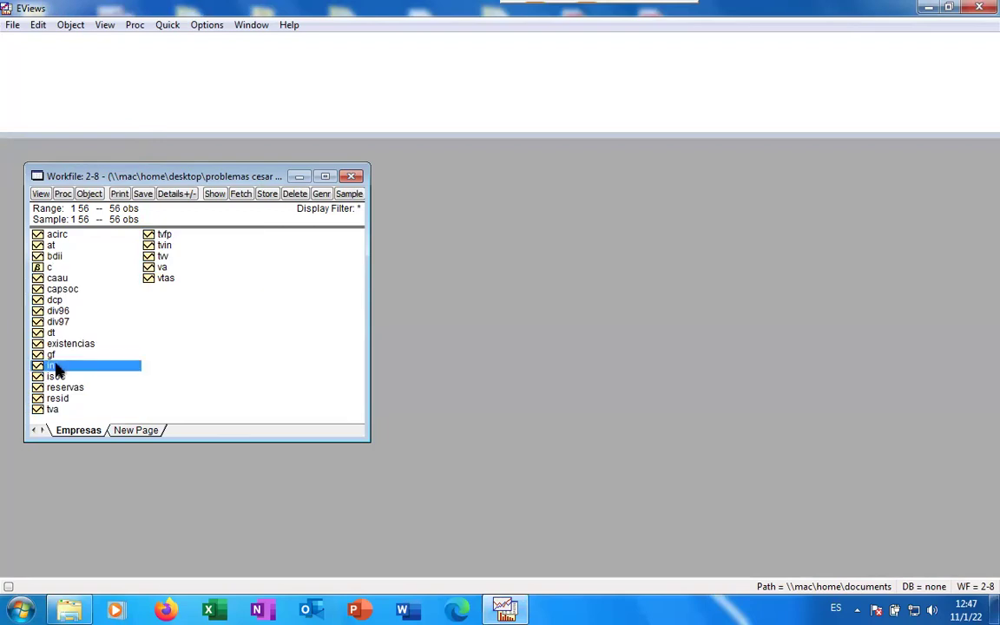
{"action": "left_click", "coordinate": [152, 268], "text": "ctrl"}
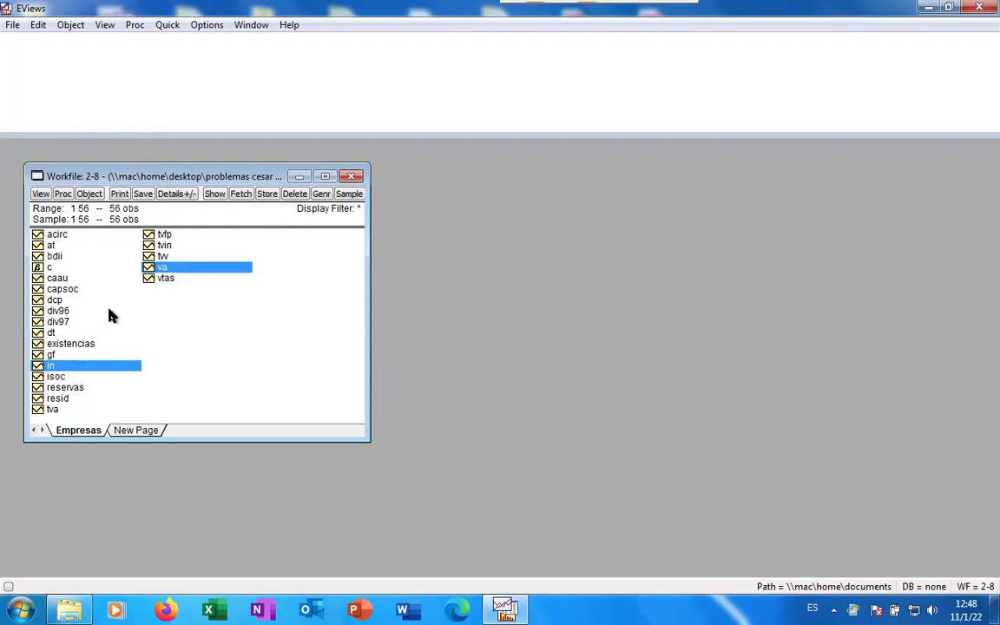
{"action": "left_click", "coordinate": [54, 257], "text": "ctrl"}
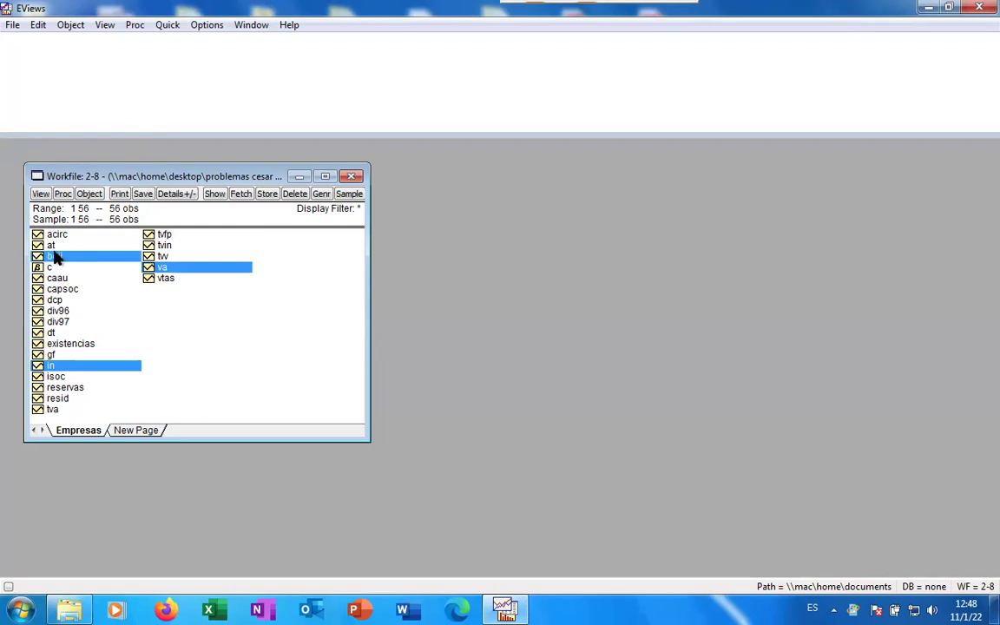
{"action": "left_click", "coordinate": [43, 247], "text": "ctrl"}
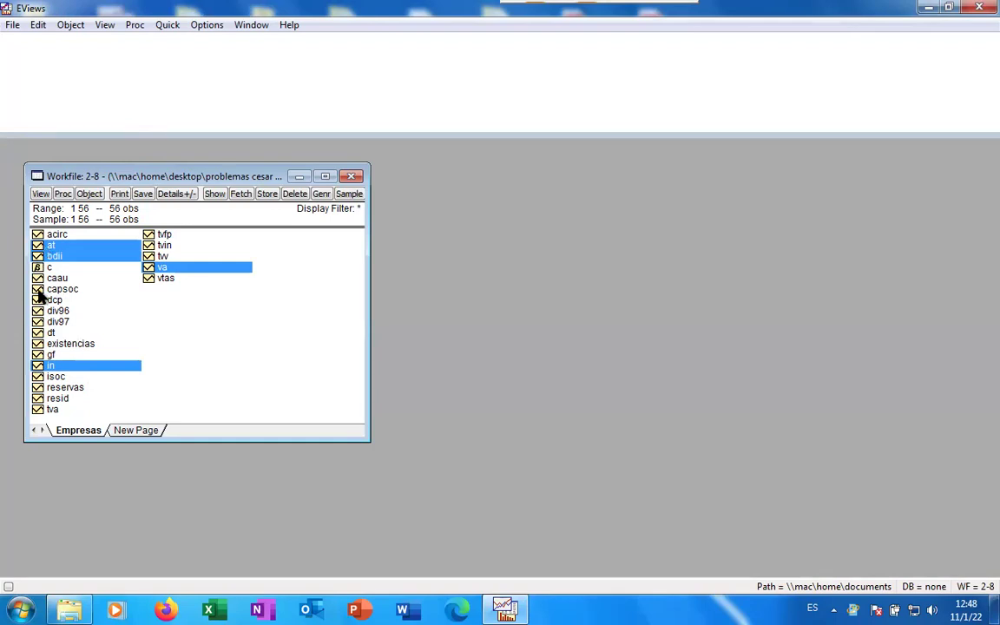
{"action": "left_click", "coordinate": [165, 278], "text": "ctrl"}
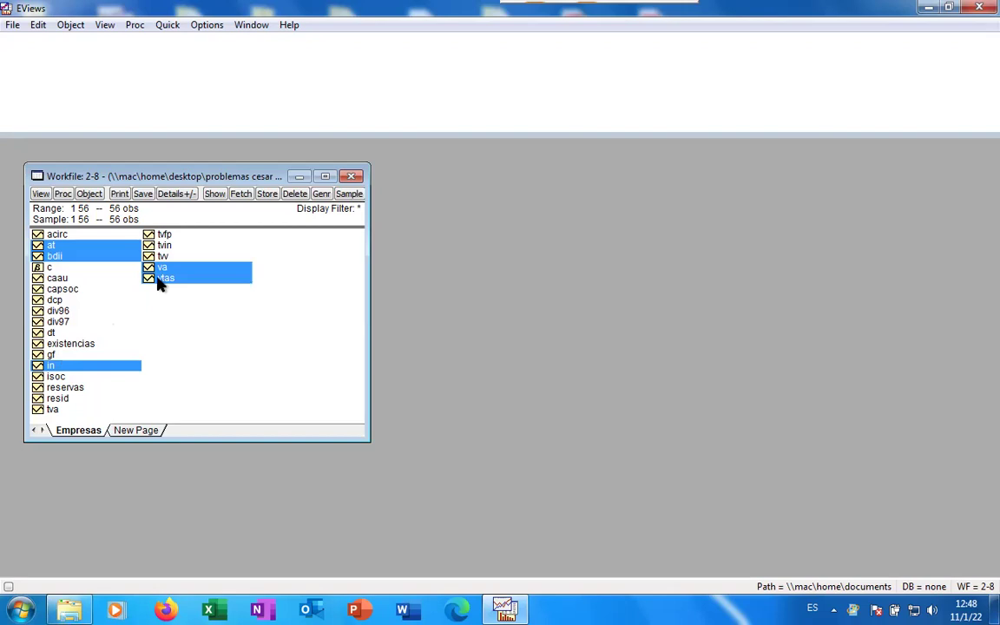
{"action": "left_click", "coordinate": [63, 389], "text": "ctrl"}
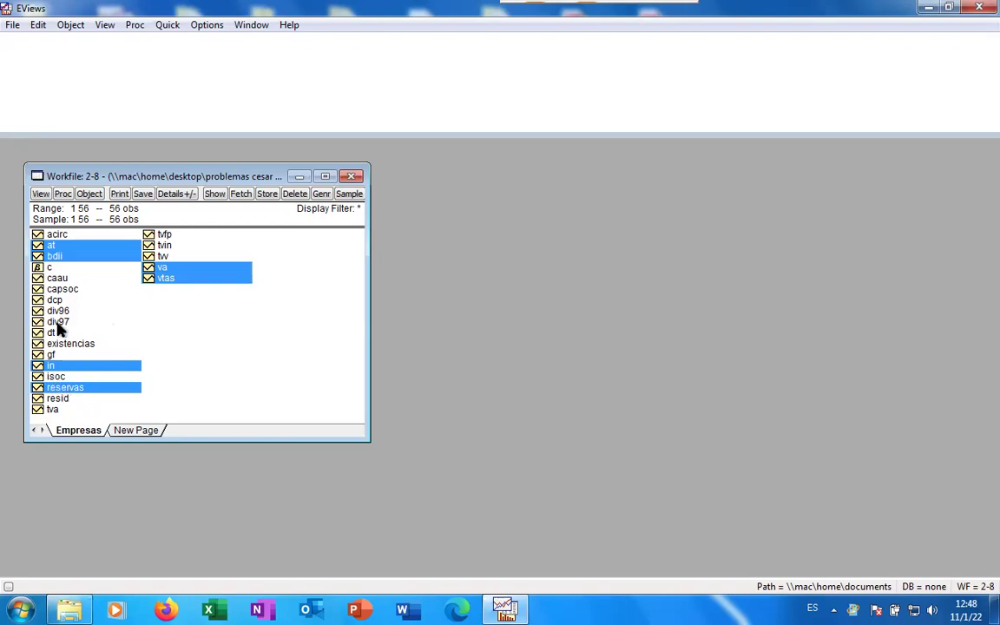
{"action": "left_click", "coordinate": [70, 290], "text": "ctrl"}
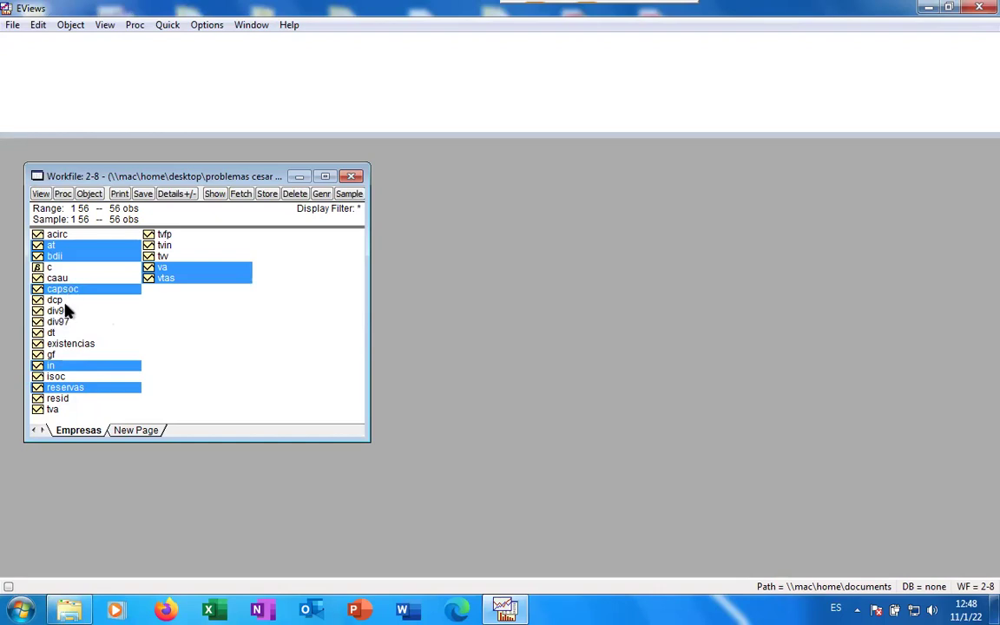
{"action": "left_click", "coordinate": [43, 355], "text": "ctrl"}
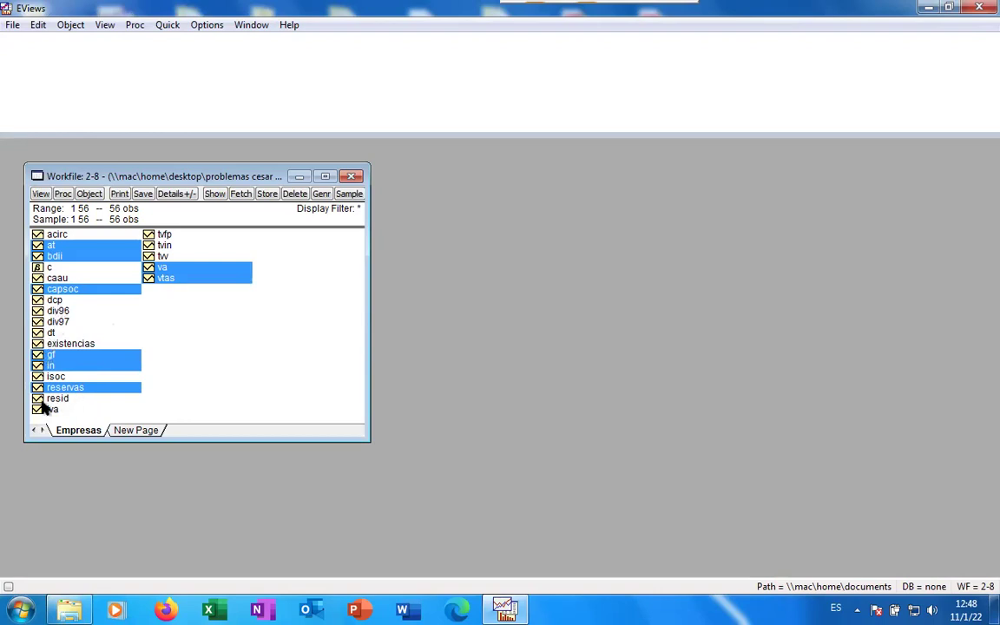
{"action": "left_click", "coordinate": [48, 335], "text": "ctrl"}
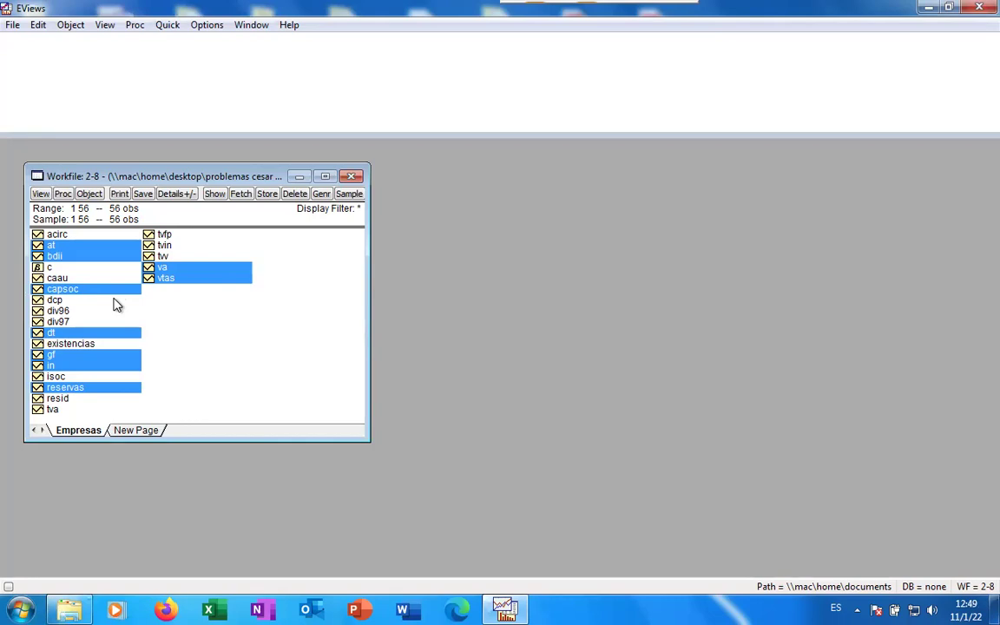
{"action": "left_click", "coordinate": [59, 278], "text": "ctrl"}
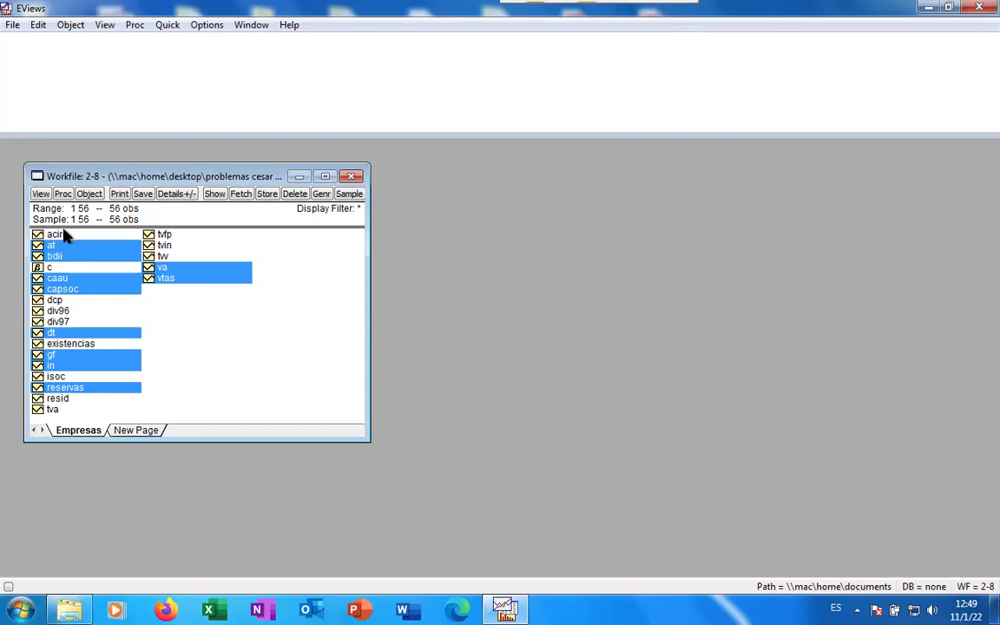
Add acirc, dcp, div96, div97, isoc, existencias, tva, tvin, tvfp and tvv to the highlighted series
{"action": "left_click", "coordinate": [65, 234], "text": "ctrl"}
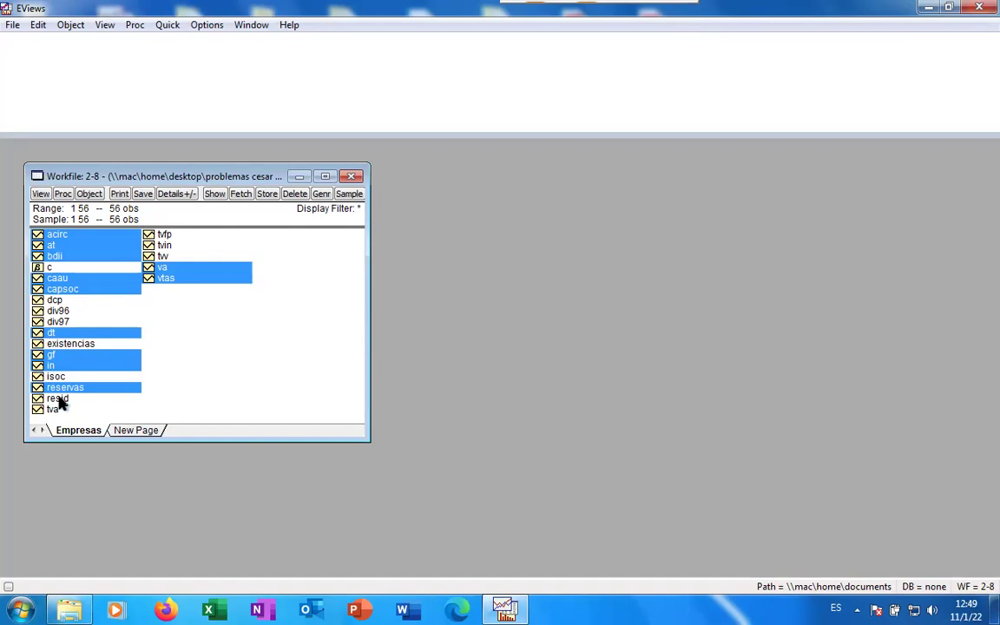
{"action": "left_click", "coordinate": [51, 301], "text": "ctrl"}
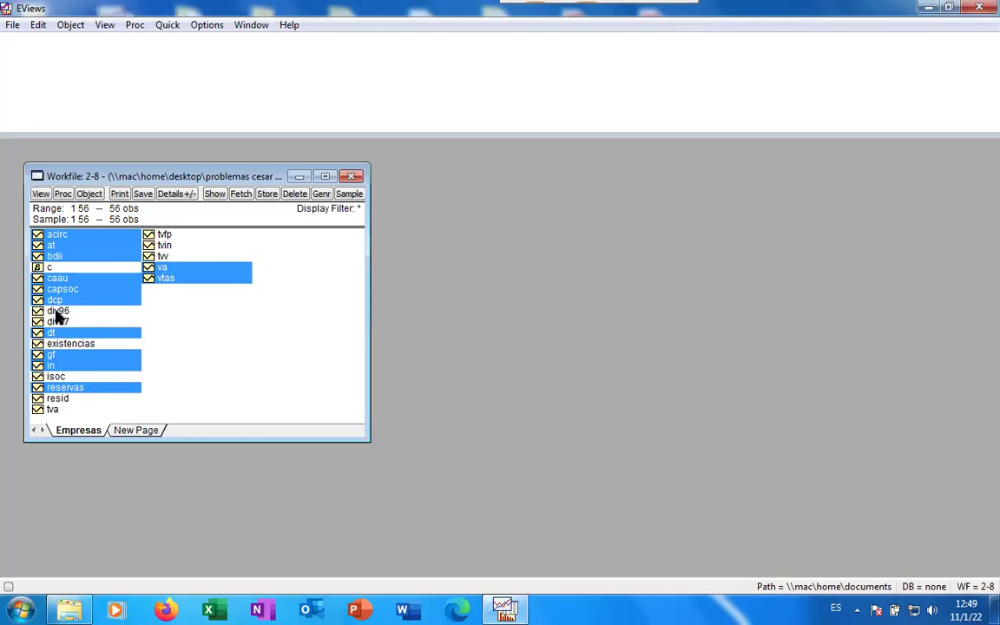
{"action": "left_click", "coordinate": [55, 311], "text": "ctrl"}
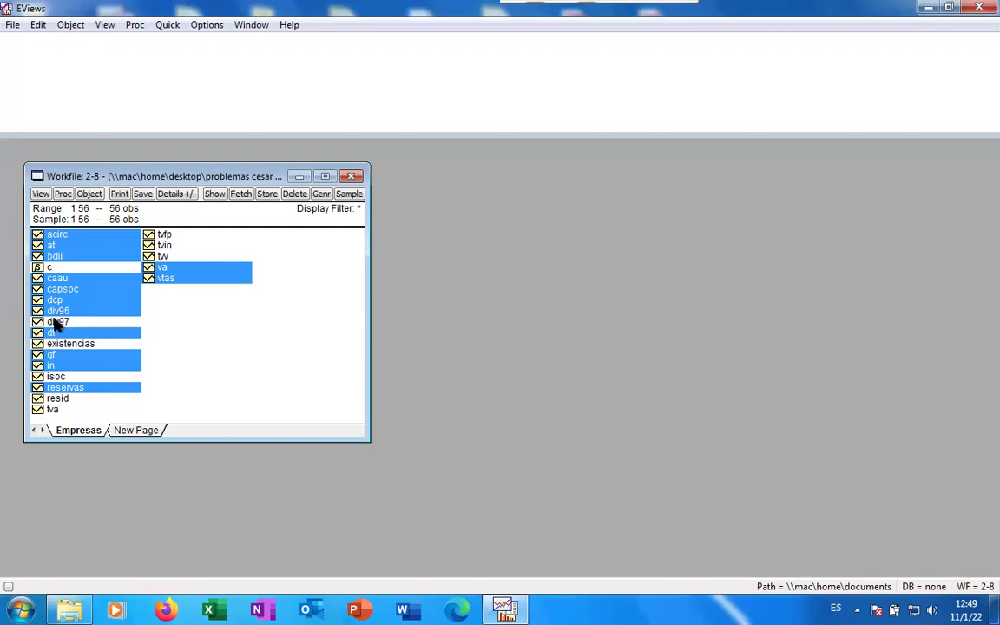
{"action": "left_click", "coordinate": [55, 322], "text": "ctrl"}
{"action": "left_click", "coordinate": [65, 380], "text": "ctrl"}
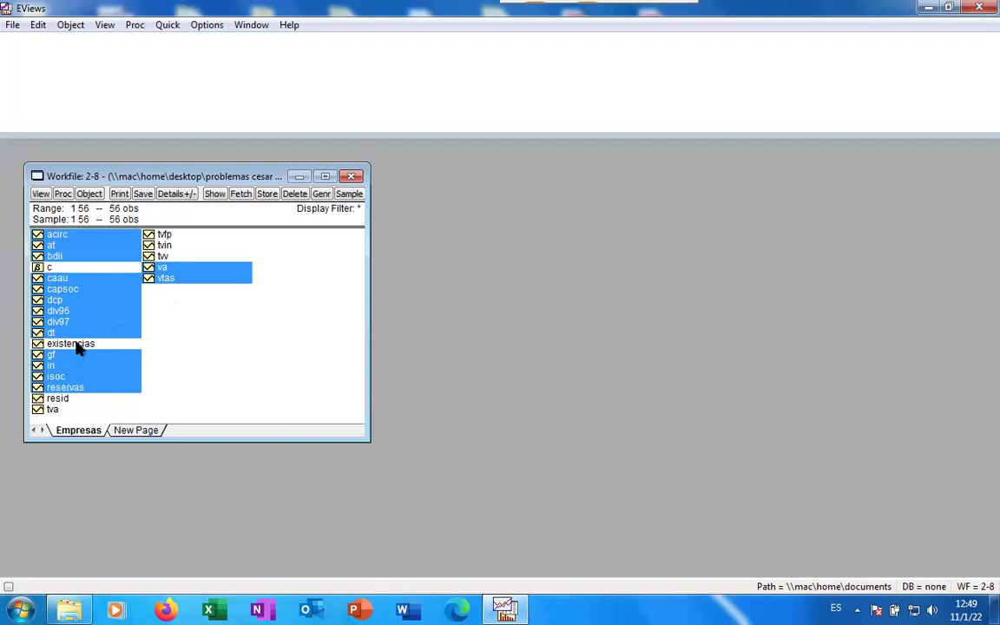
{"action": "left_click", "coordinate": [78, 343], "text": "ctrl"}
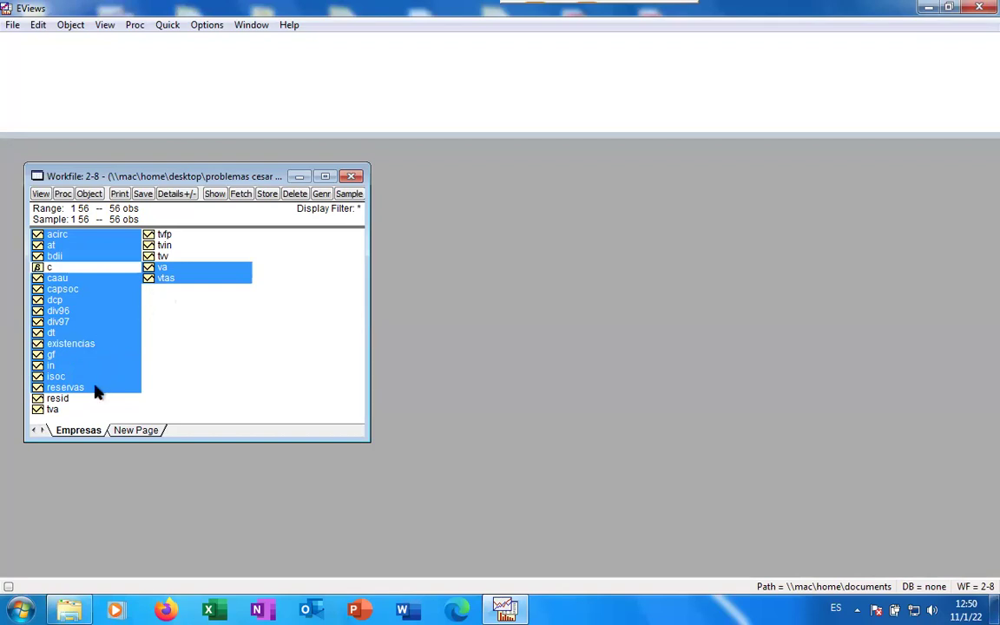
{"action": "left_click", "coordinate": [52, 412], "text": "ctrl"}
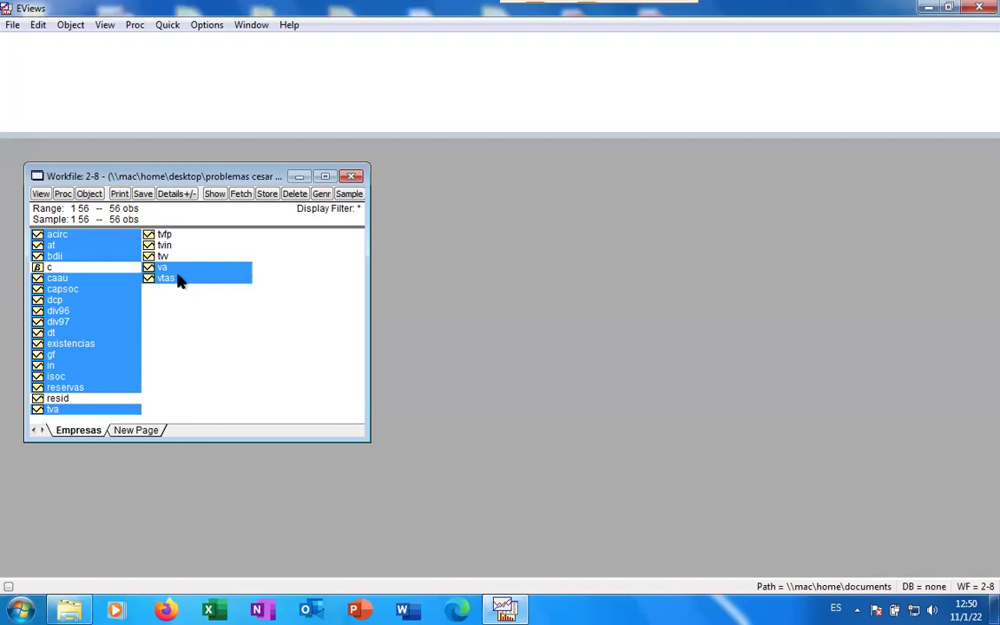
{"action": "left_click", "coordinate": [166, 247], "text": "ctrl"}
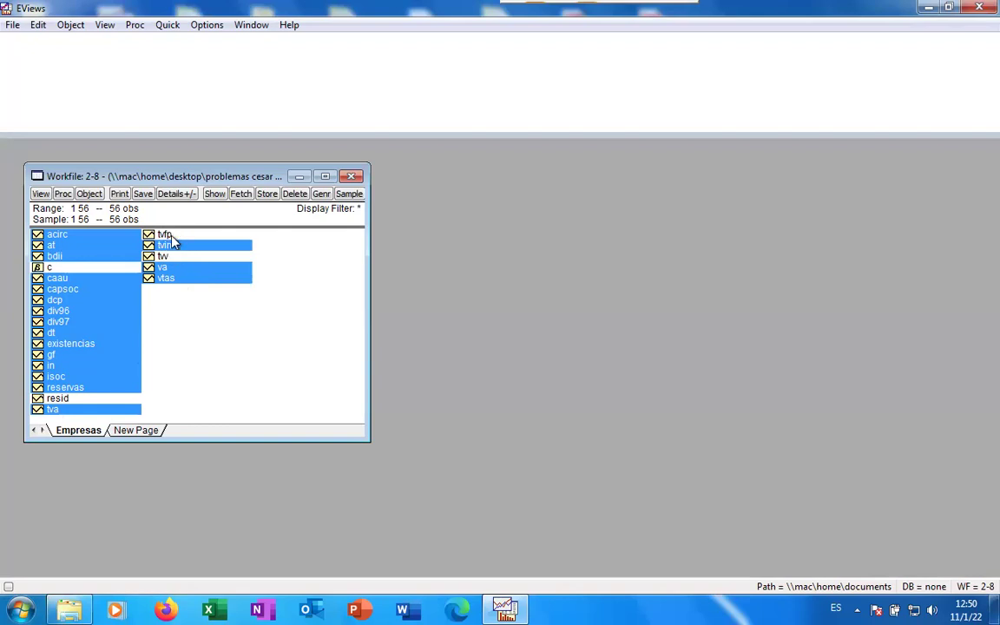
{"action": "left_click", "coordinate": [173, 242], "text": "ctrl"}
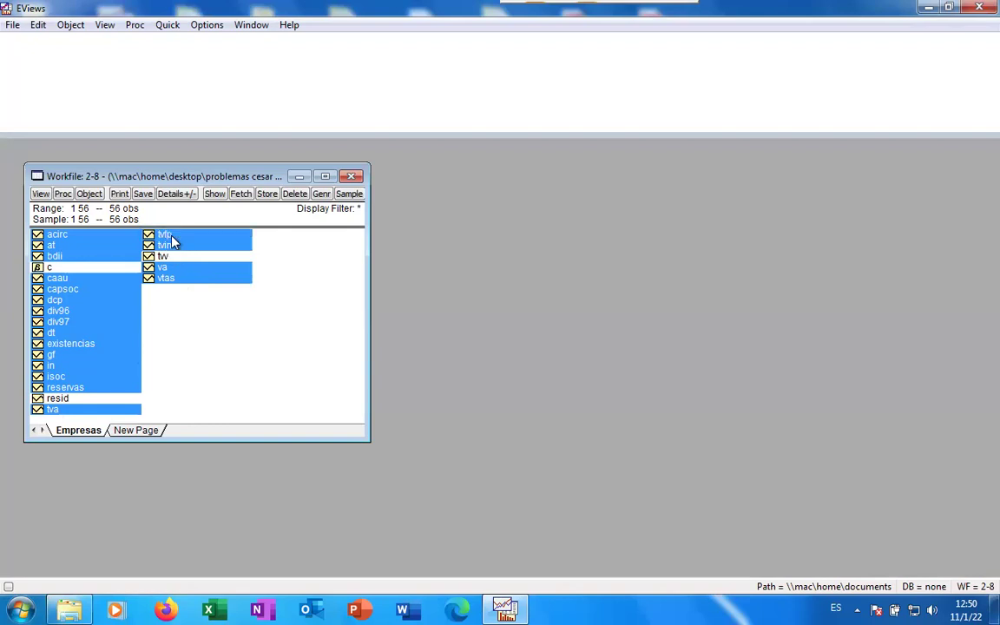
{"action": "left_click", "coordinate": [164, 256], "text": "ctrl"}
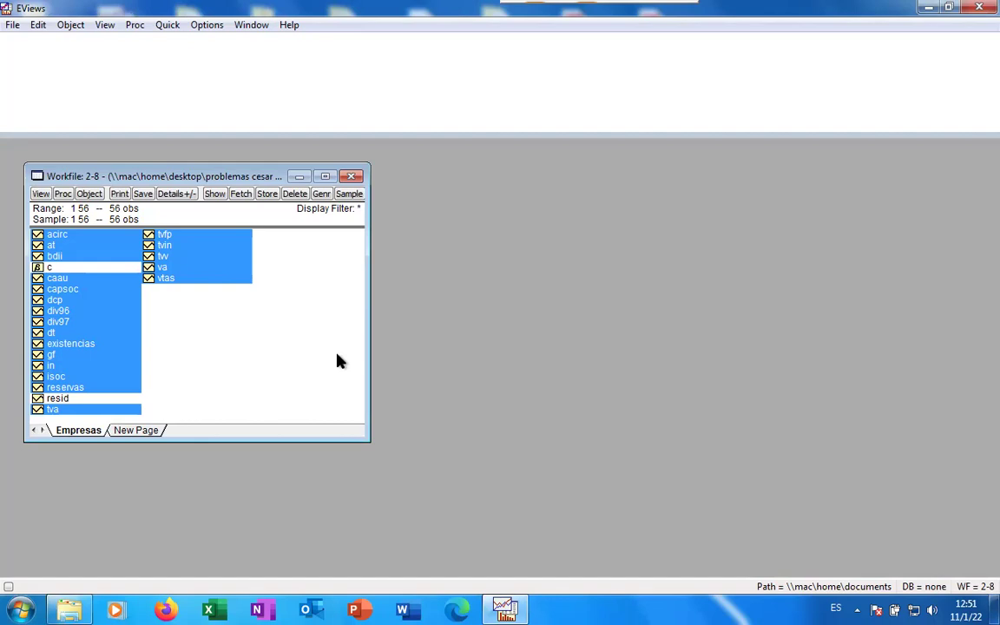
Start a least squares command with ls and div97 as the beginning of the dependent variable
{"action": "left_click", "coordinate": [25, 56]}
{"action": "type", "text": "ls"}
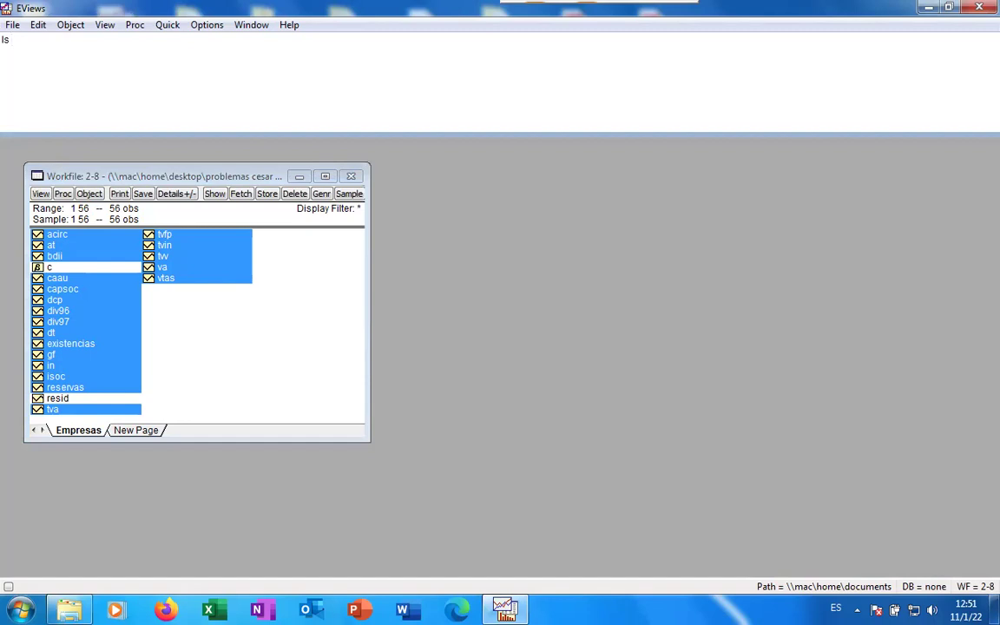
{"action": "type", "text": "div"}
{"action": "left_click", "coordinate": [247, 367]}
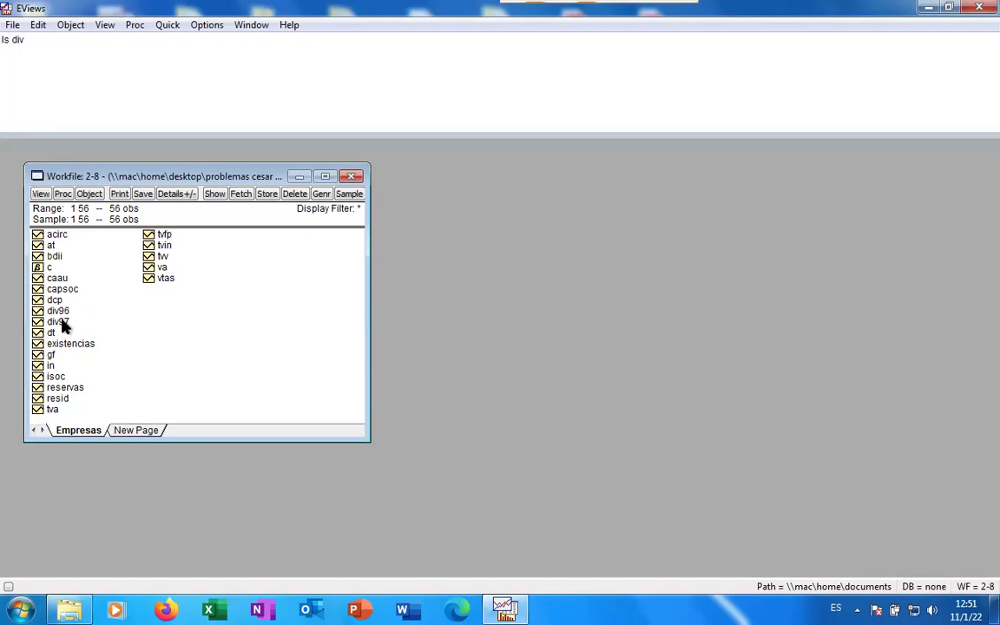
{"action": "left_click", "coordinate": [61, 322]}
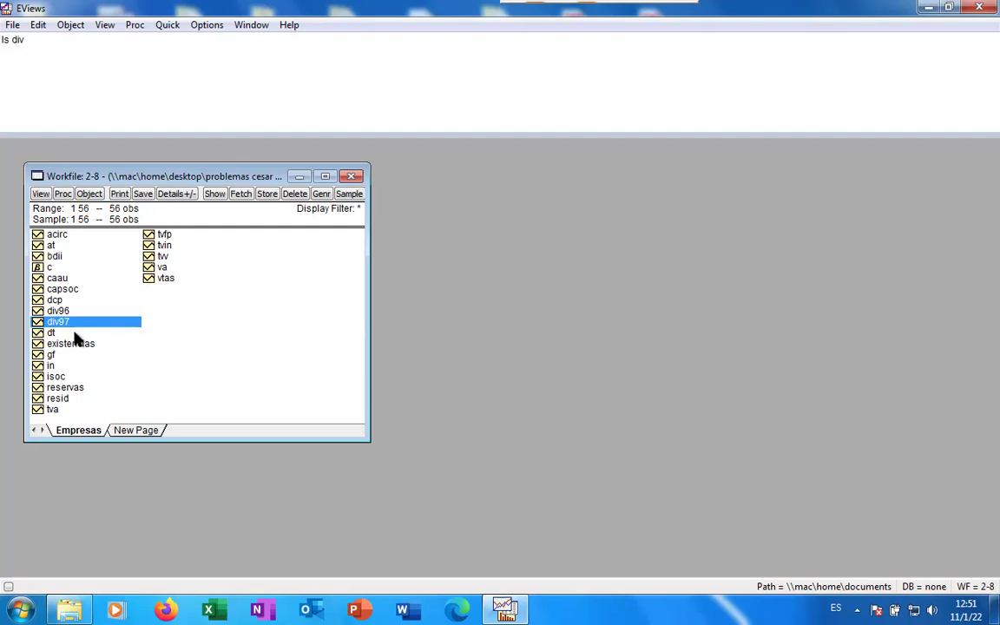
{"action": "left_click", "coordinate": [22, 41]}
{"action": "type", "text": "97"}
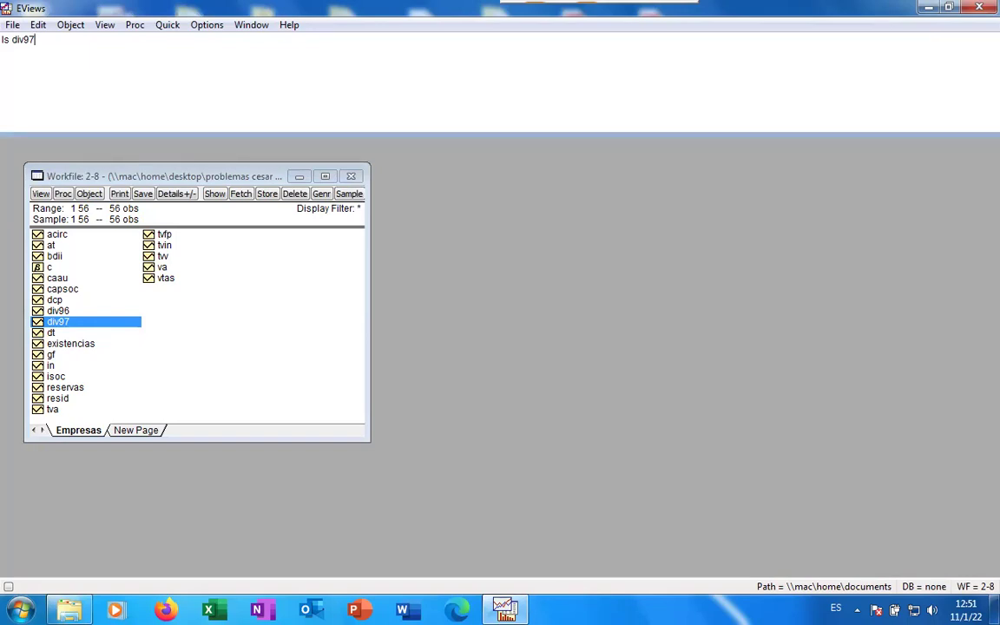
Divide div97 by bdii in the command so the dependent variable reads div97/bdii
{"action": "type", "text": "("}
{"action": "type", "text": "dbii"}
{"action": "left_click", "coordinate": [62, 259]}
{"action": "left_click", "coordinate": [64, 46]}
{"action": "key", "text": "Left"}
{"action": "key", "text": "Left"}
{"action": "key", "text": "Left"}
{"action": "key", "text": "Left"}
{"action": "key", "text": "Left"}
{"action": "key", "text": "Left"}
{"action": "key", "text": "Left"}
{"action": "key", "text": "Left"}
{"action": "key", "text": "Left"}
{"action": "key", "text": "Left"}
{"action": "key", "text": "Right"}
{"action": "key", "text": "Right"}
{"action": "key", "text": "Right"}
{"action": "key", "text": "Right"}
{"action": "key", "text": "Right"}
{"action": "key", "text": "Right"}
{"action": "key", "text": "Right"}
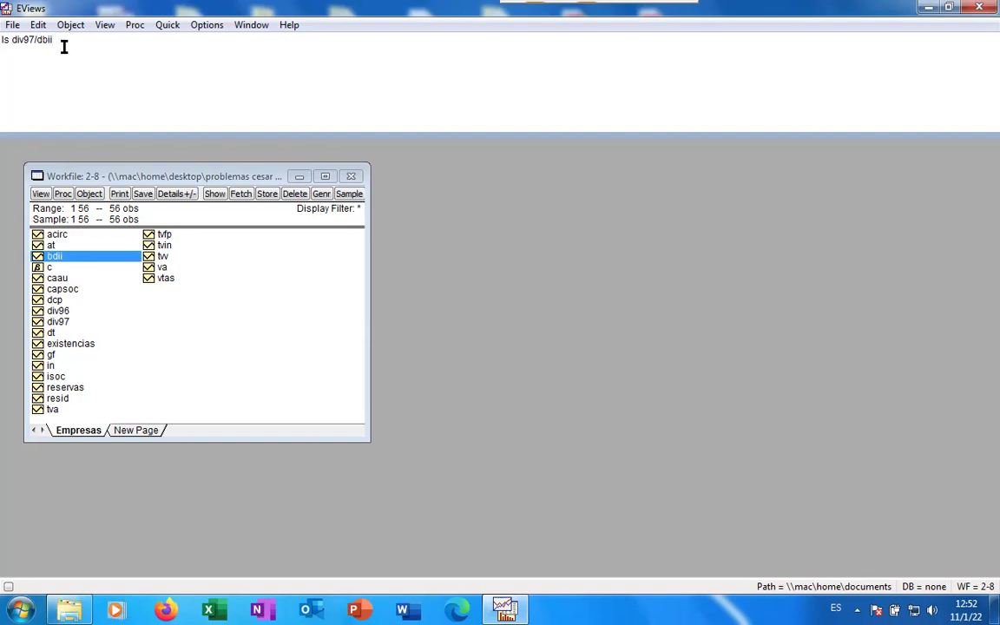
{"action": "key", "text": "Left"}
{"action": "key", "text": "Left"}
{"action": "key", "text": "Right"}
{"action": "key", "text": "Right"}
{"action": "key", "text": "BackSpace"}
{"action": "key", "text": "BackSpace"}
{"action": "key", "text": "BackSpace"}
{"action": "type", "text": "/bd"}
{"action": "key", "text": "Right"}
{"action": "key", "text": "Right"}
Append the constant c and the regressors vtas/at, tva and tvfp to the least squares command
{"action": "type", "text": "c"}
{"action": "type", "text": "vtas"}
{"action": "type", "text": "/"}
{"action": "type", "text": "at"}
{"action": "type", "text": "tva"}
{"action": "type", "text": "vtf"}
{"action": "type", "text": "p"}
{"action": "type", "text": " tvf"}
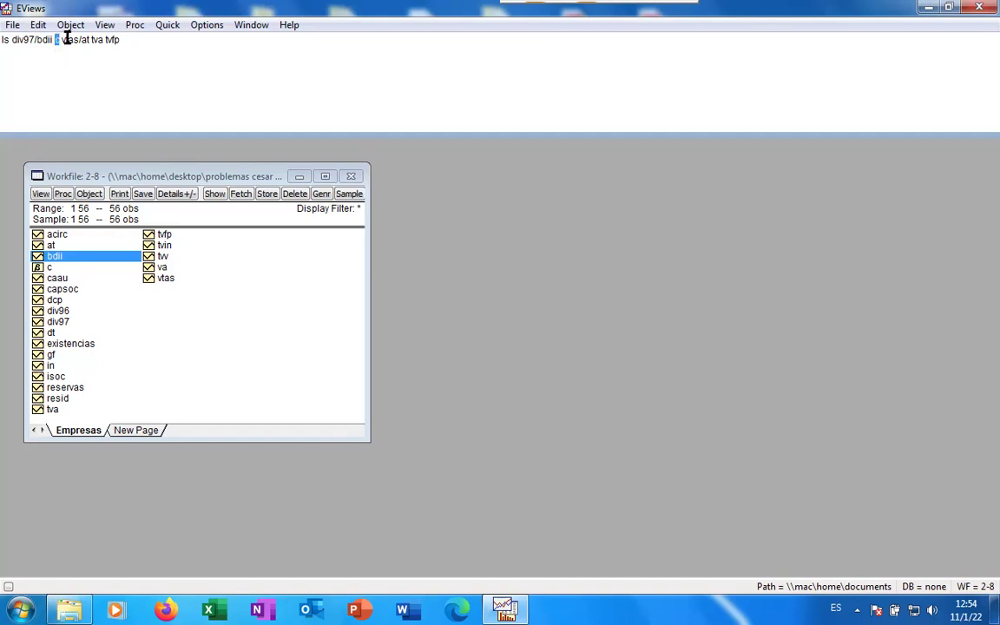
Append the regressor dt/(capsoc+reservas) after tvfp in the command
{"action": "left_click_drag", "start_coordinate": [88, 39], "coordinate": [65, 38]}
{"action": "double_click", "coordinate": [96, 40]}
{"action": "left_click_drag", "start_coordinate": [111, 39], "coordinate": [131, 42]}
{"action": "left_click", "coordinate": [131, 43]}
{"action": "type", "text": "dt/("}
{"action": "type", "text": "capsoc+"}
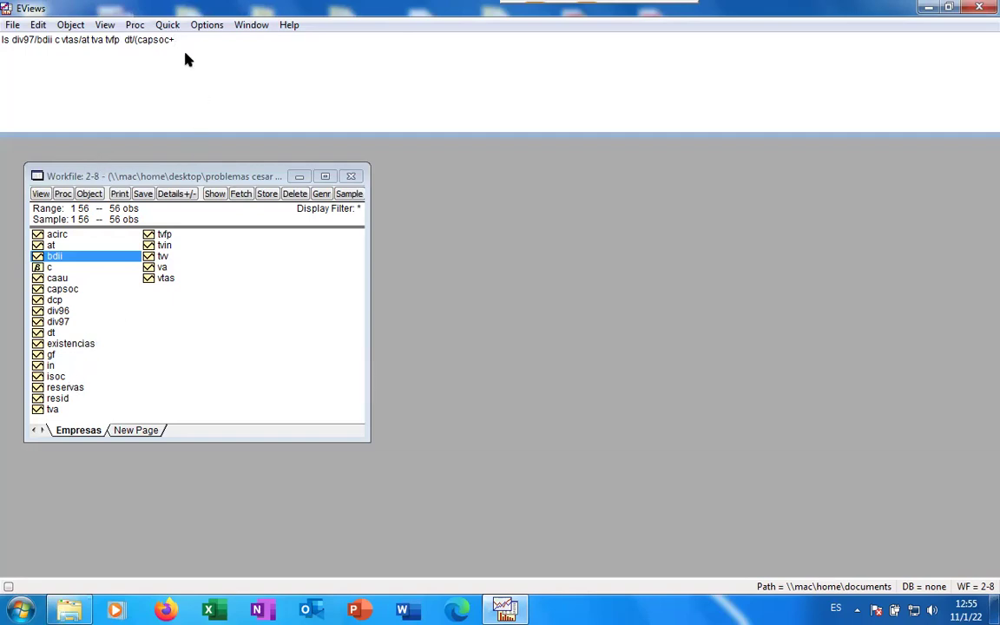
{"action": "type", "text": "reservas)"}
Append (bdii+gf+isoc)/gf as a separate regressor, with no plus sign between it and the preceding term
{"action": "type", "text": "+ (bdii+gf"}
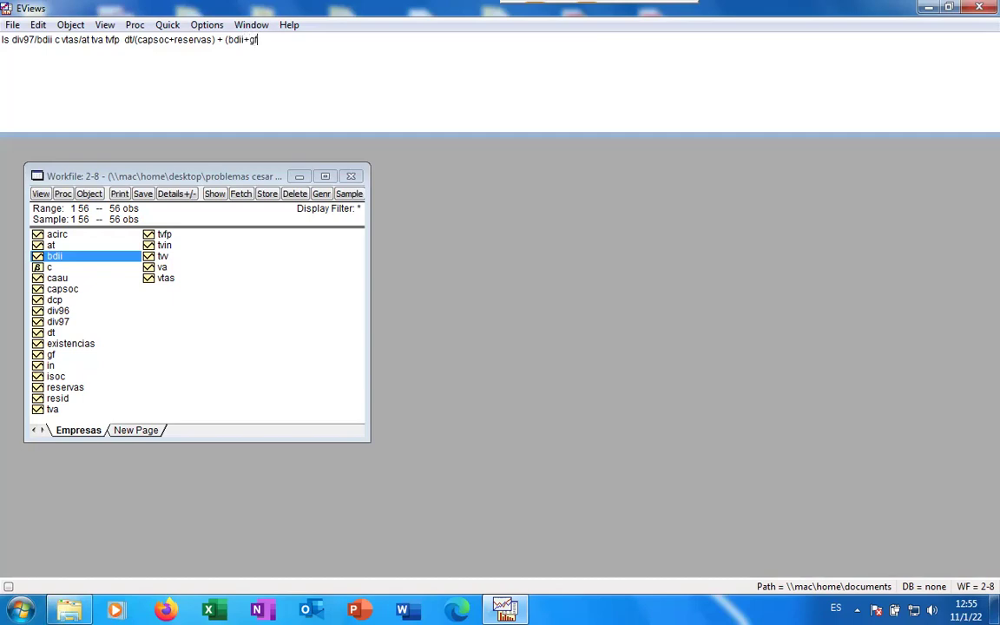
{"action": "type", "text": "+i"}
{"action": "type", "text": "soc"}
{"action": "type", "text": ")/gf"}
{"action": "left_click", "coordinate": [221, 40]}
{"action": "key", "text": "BackSpace"}
Append the regressor acirc/dcp to the end of the least squares command
{"action": "left_click", "coordinate": [312, 39]}
{"action": "type", "text": "ac"}
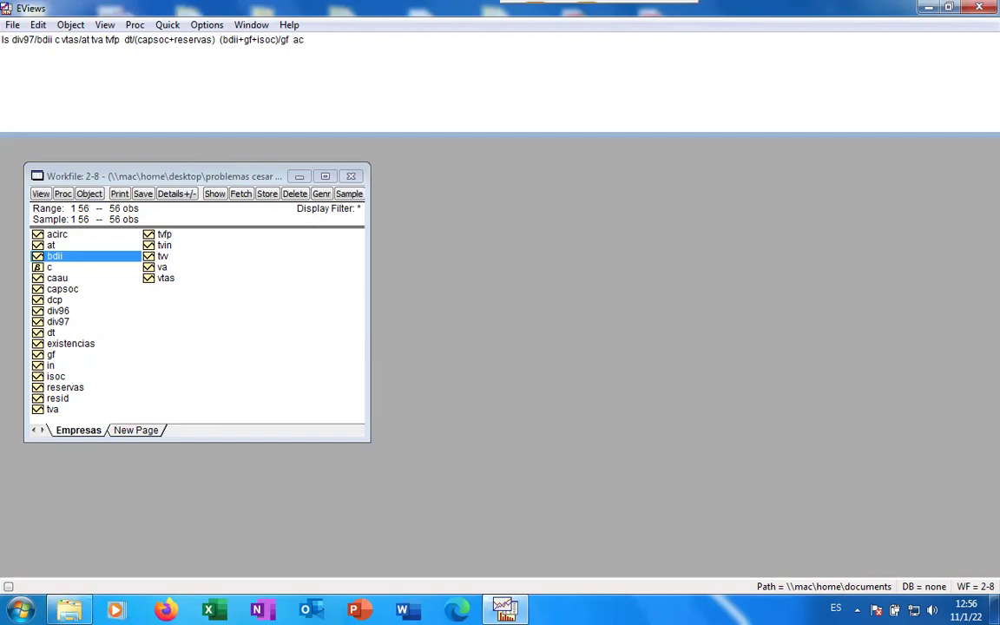
{"action": "type", "text": "irc/dcp"}
{"action": "type", "text": "/"}
{"action": "key", "text": "BackSpace"}
Append the regressor (acirc-existencias)/dcp to the least squares command and run the estimation
{"action": "type", "text": "(acirc"}
{"action": "type", "text": "-existe"}
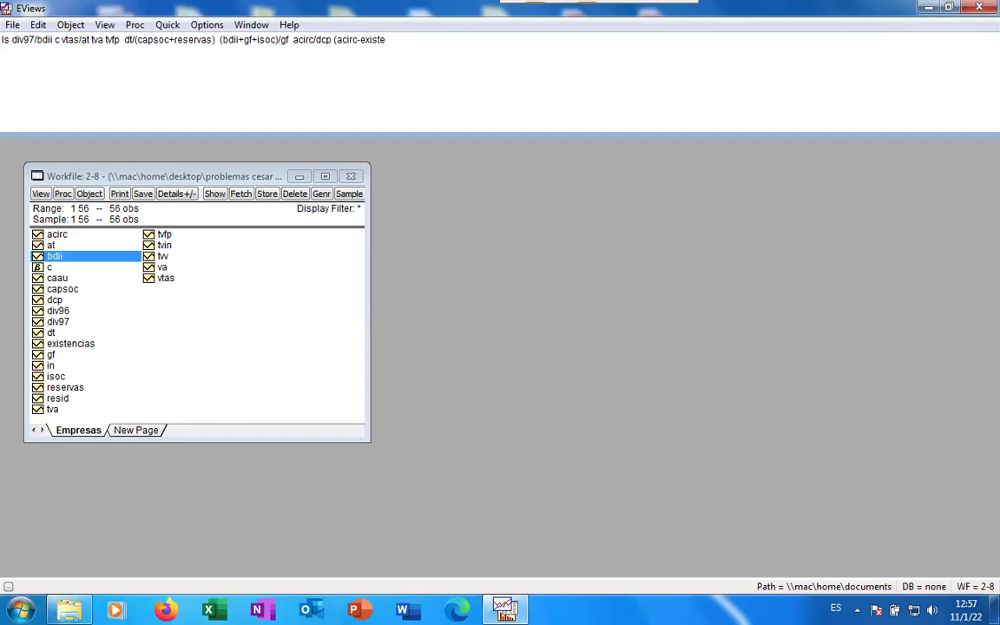
{"action": "type", "text": "ncias("}
{"action": "key", "text": "BackSpace"}
{"action": "type", "text": ")/dcp"}
{"action": "key", "text": "Return"}
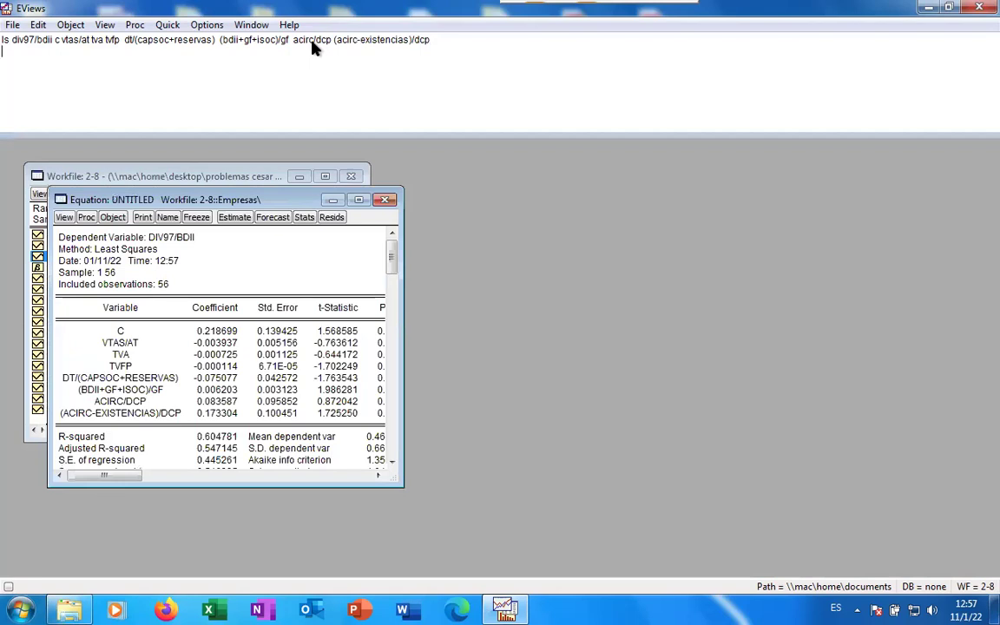
Move the new equation window clear of the workfile window and enlarge it to fit the full regression output
{"action": "left_click_drag", "start_coordinate": [288, 204], "coordinate": [694, 77]}
{"action": "left_click_drag", "start_coordinate": [806, 356], "coordinate": [853, 439]}
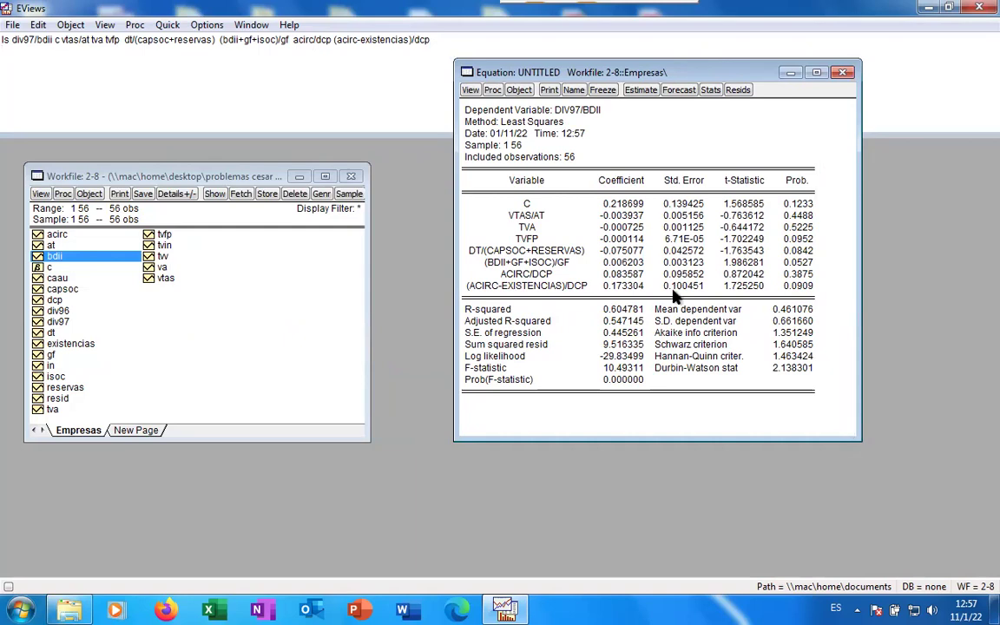
{"action": "left_click", "coordinate": [20, 605]}
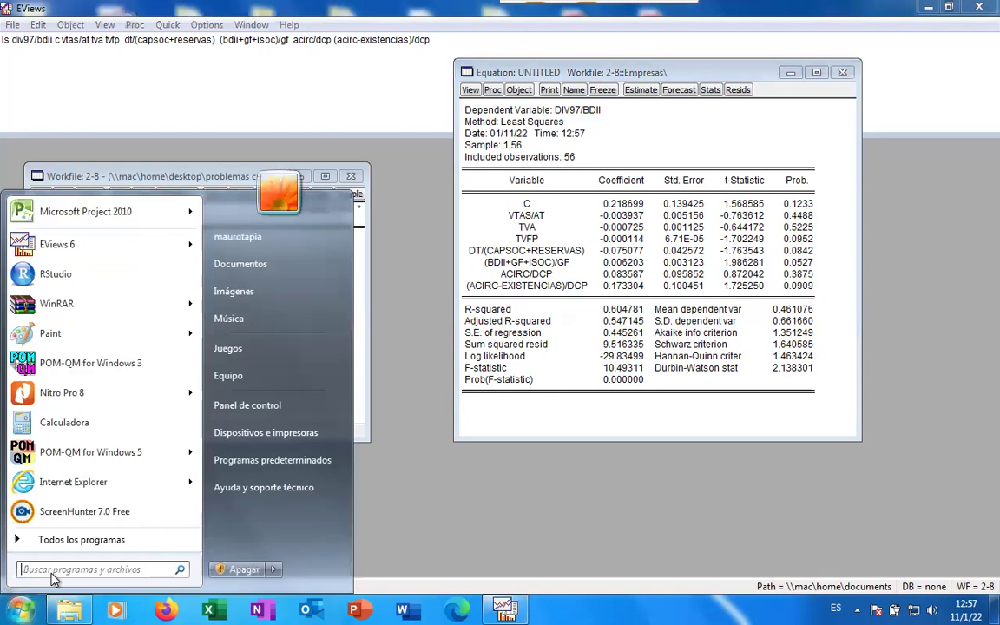
Display the equation's representations in a wider window and examine the estimation command and the estimation equation
{"action": "left_click", "coordinate": [469, 89]}
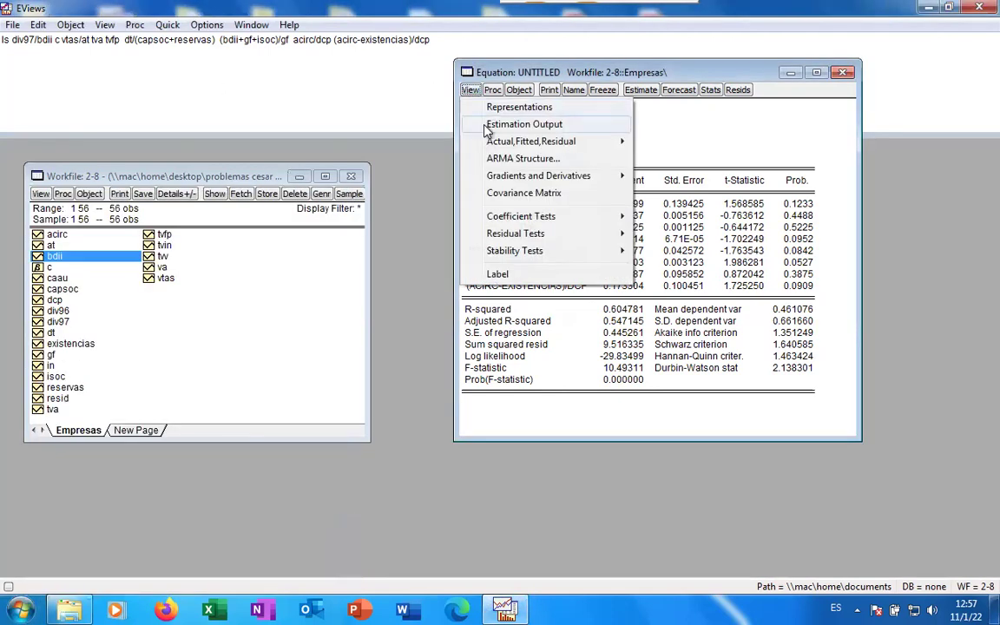
{"action": "left_click", "coordinate": [483, 124]}
{"action": "left_click", "coordinate": [470, 90]}
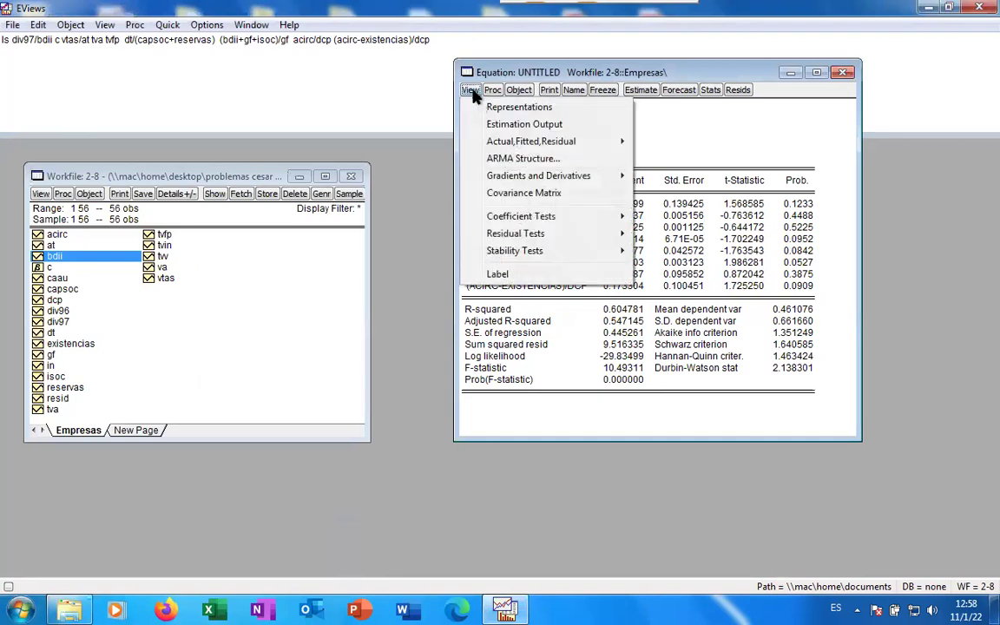
{"action": "left_click", "coordinate": [482, 105]}
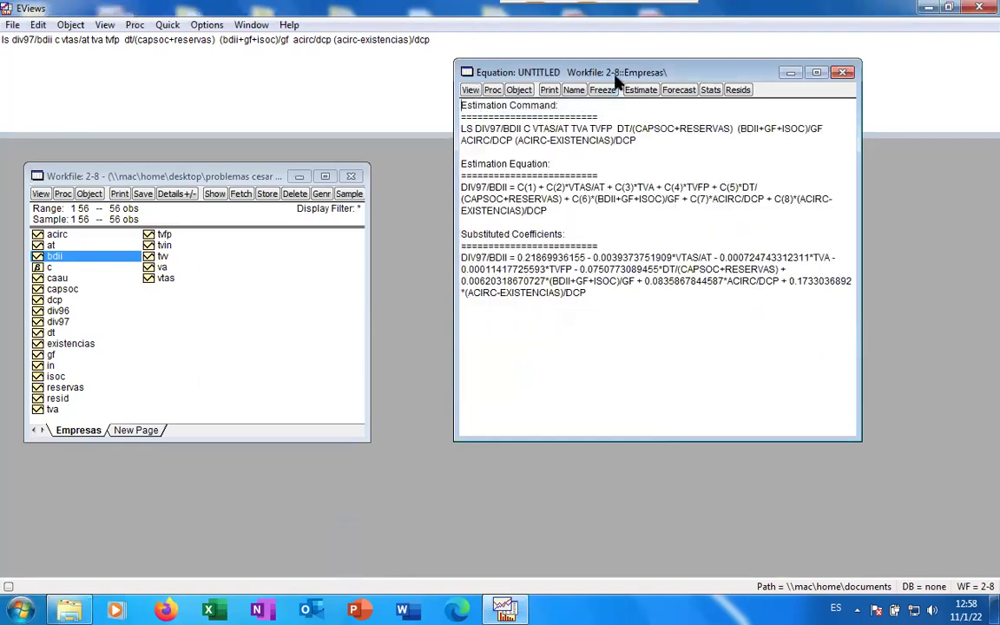
{"action": "left_click_drag", "start_coordinate": [573, 73], "coordinate": [389, 99]}
{"action": "left_click_drag", "start_coordinate": [678, 230], "coordinate": [938, 224]}
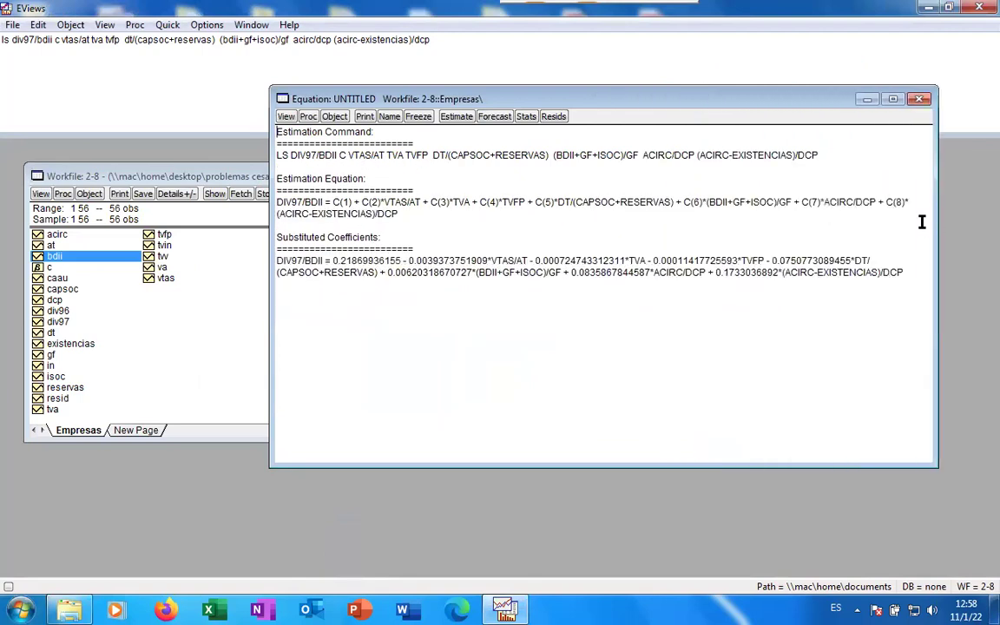
{"action": "left_click_drag", "start_coordinate": [821, 154], "coordinate": [265, 156]}
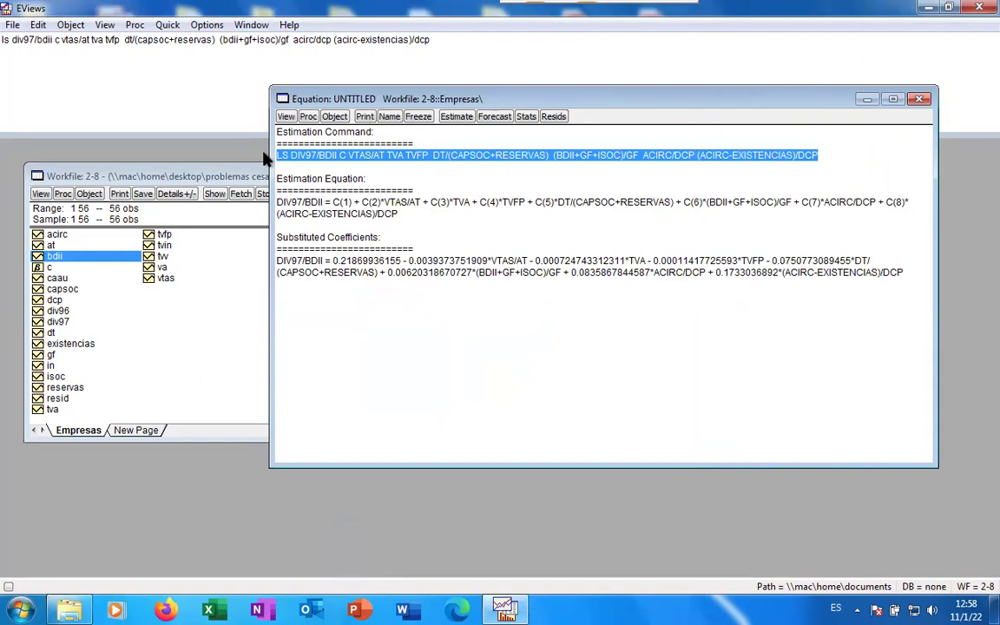
{"action": "left_click", "coordinate": [407, 218]}
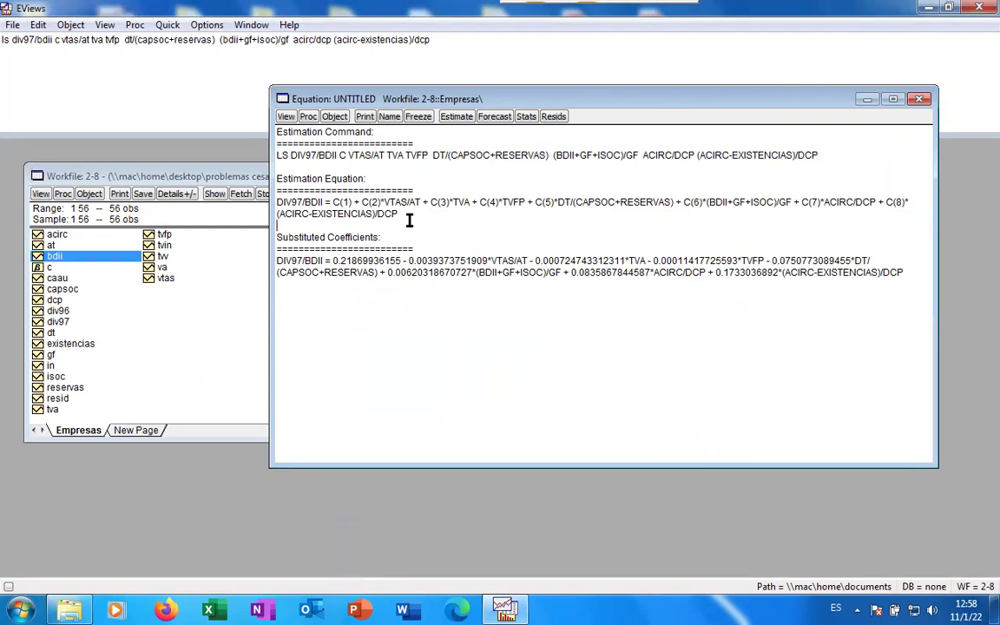
Return to the estimation output and examine the Prob(F-statistic), S.E. of regression and adjusted R-squared
{"action": "left_click", "coordinate": [285, 118]}
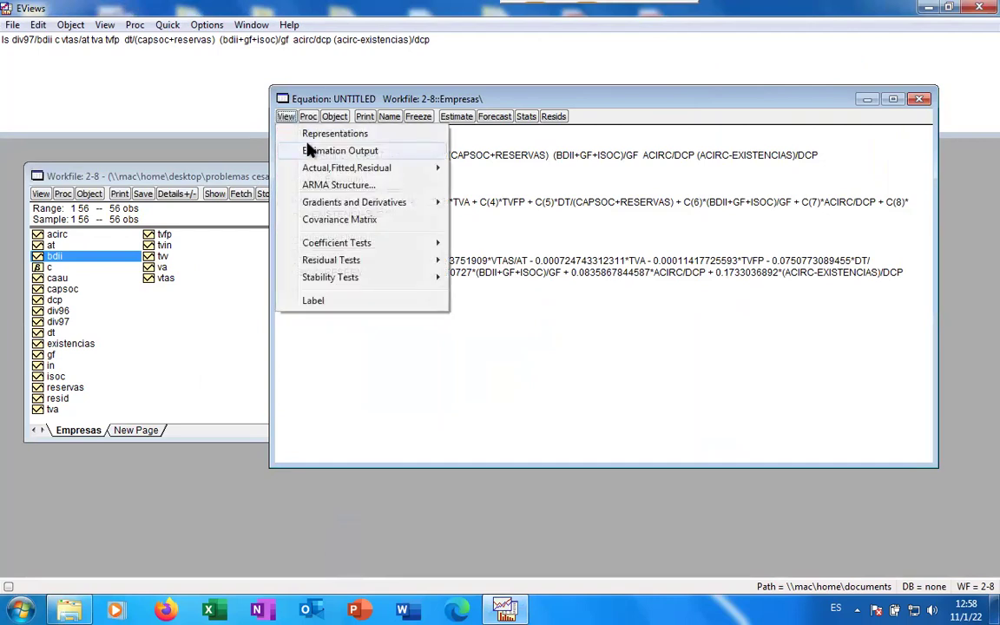
{"action": "left_click", "coordinate": [308, 150]}
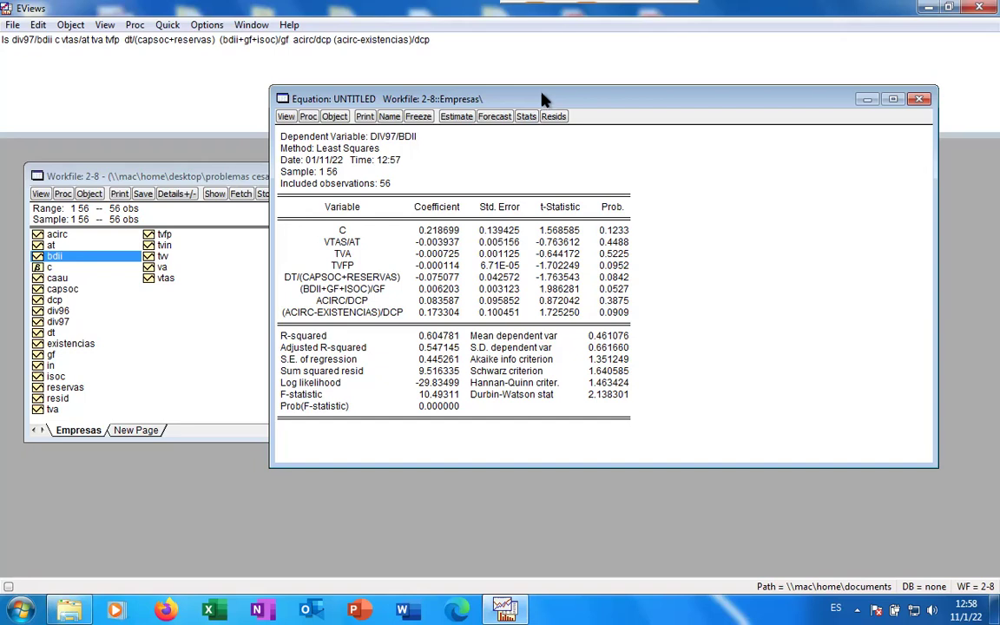
{"action": "left_click", "coordinate": [449, 409]}
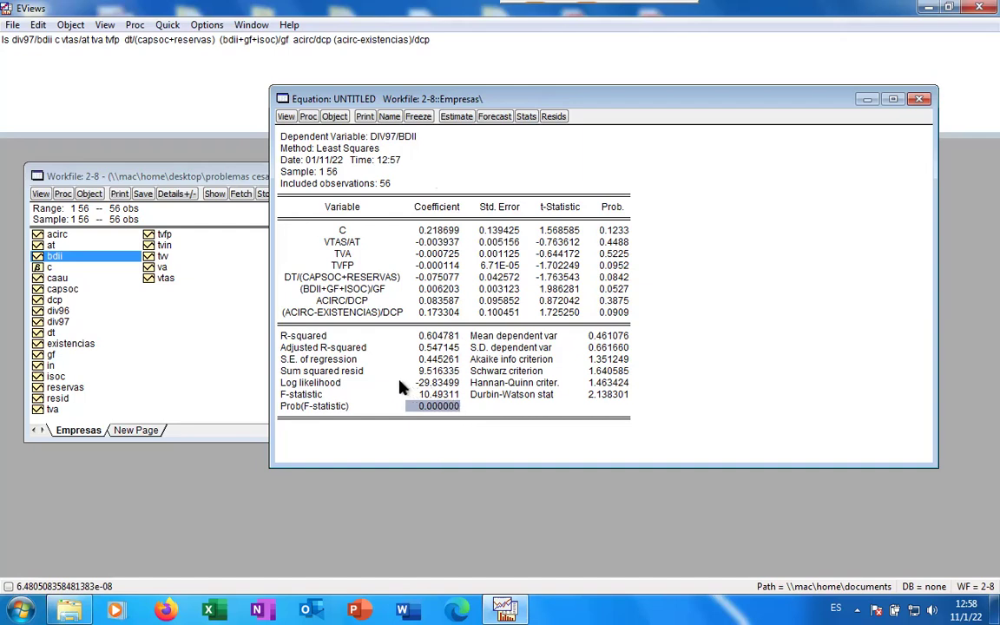
{"action": "left_click", "coordinate": [438, 359]}
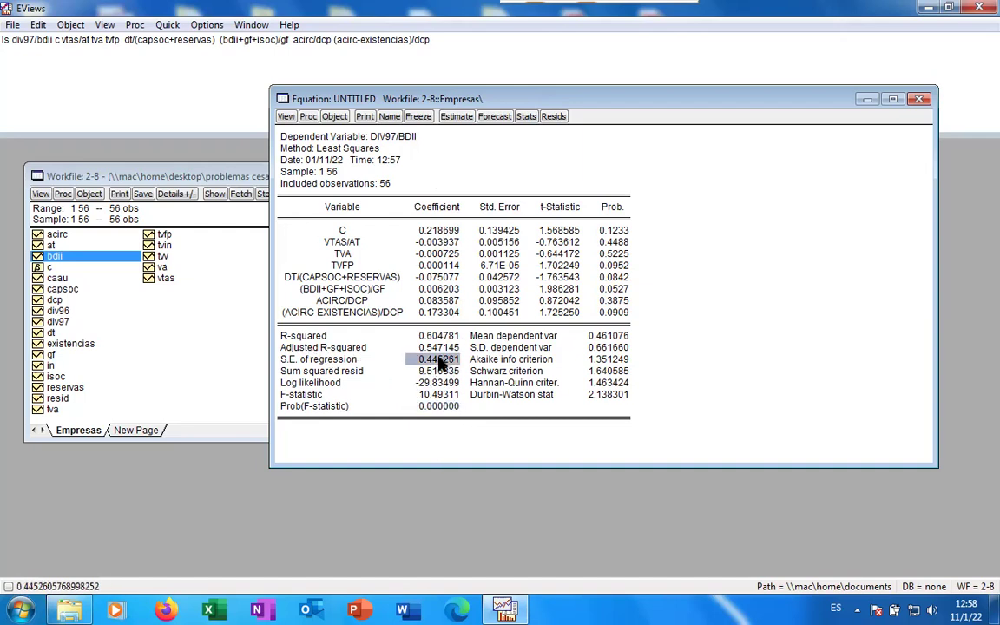
{"action": "left_click", "coordinate": [439, 347]}
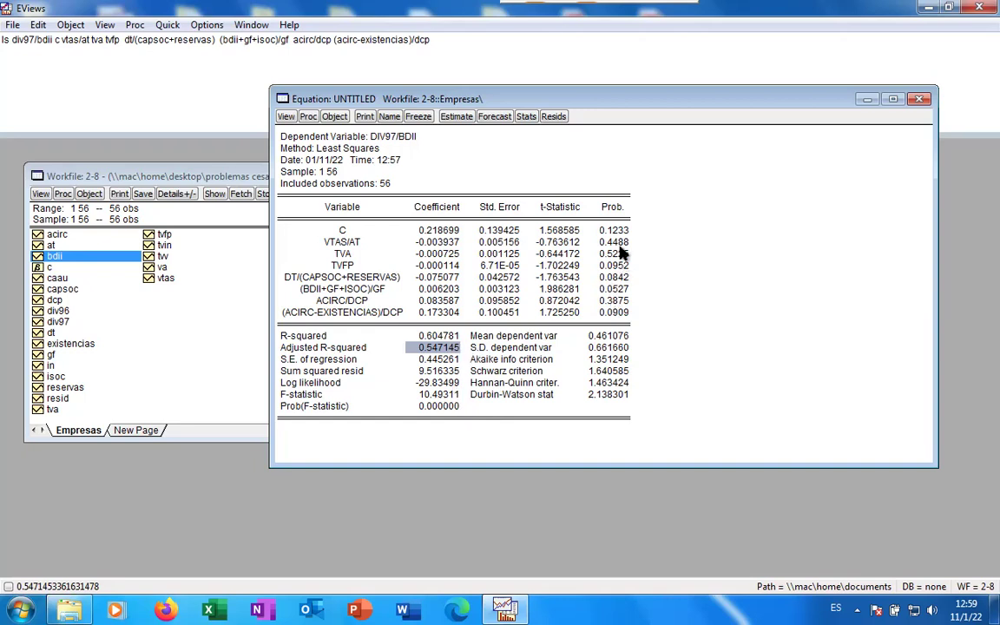
Examine the individual significance probabilities of the regressors in the estimation output
{"action": "left_click", "coordinate": [616, 276]}
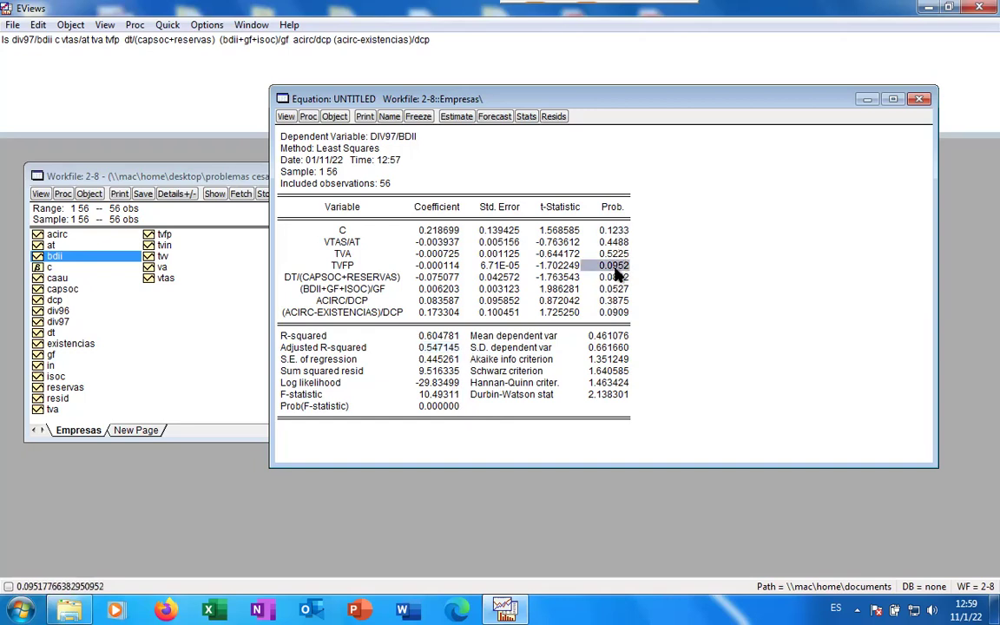
{"action": "key", "text": "Up"}
{"action": "key", "text": "Up"}
{"action": "key", "text": "Up"}
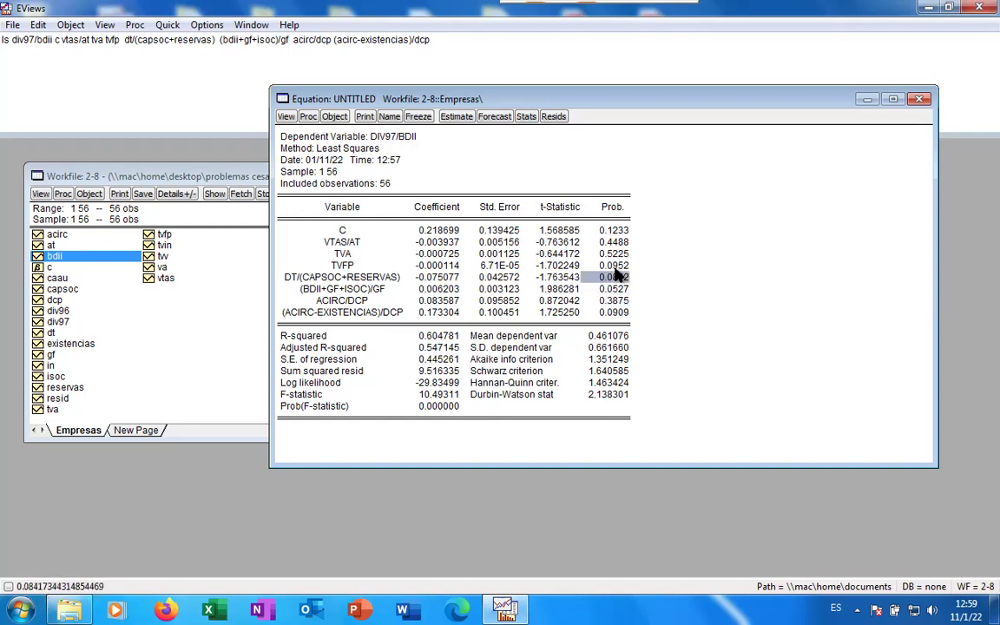
{"action": "key", "text": "Down"}
{"action": "key", "text": "Down"}
{"action": "key", "text": "Down"}
{"action": "key", "text": "Down"}
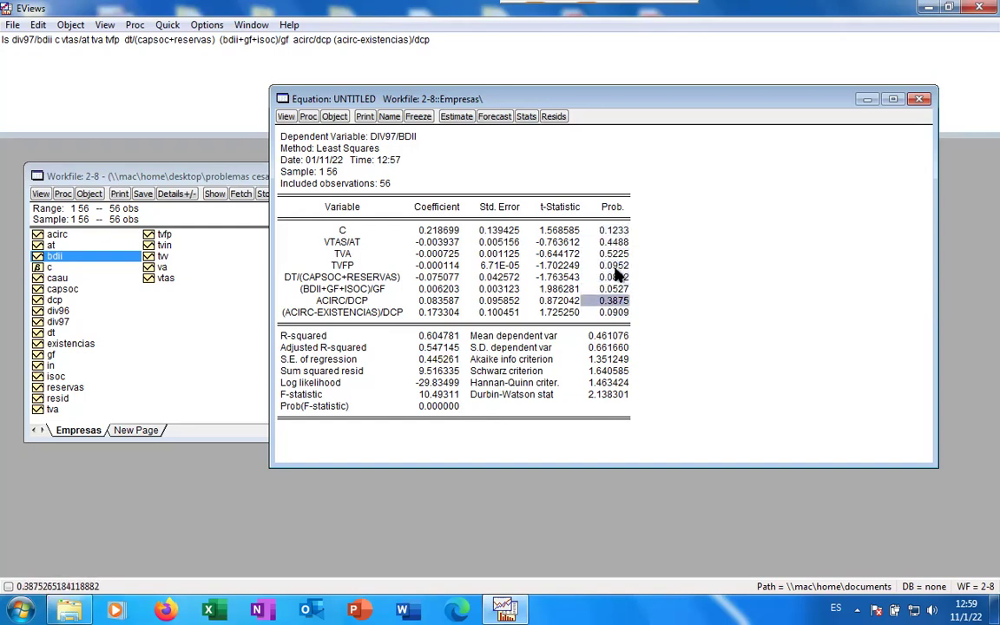
{"action": "key", "text": "Up"}
{"action": "key", "text": "Up"}
{"action": "key", "text": "Up"}
{"action": "key", "text": "Up"}
{"action": "key", "text": "Up"}
{"action": "key", "text": "Down"}
{"action": "key", "text": "Down"}
{"action": "key", "text": "Down"}
{"action": "key", "text": "Down"}
{"action": "key", "text": "Down"}
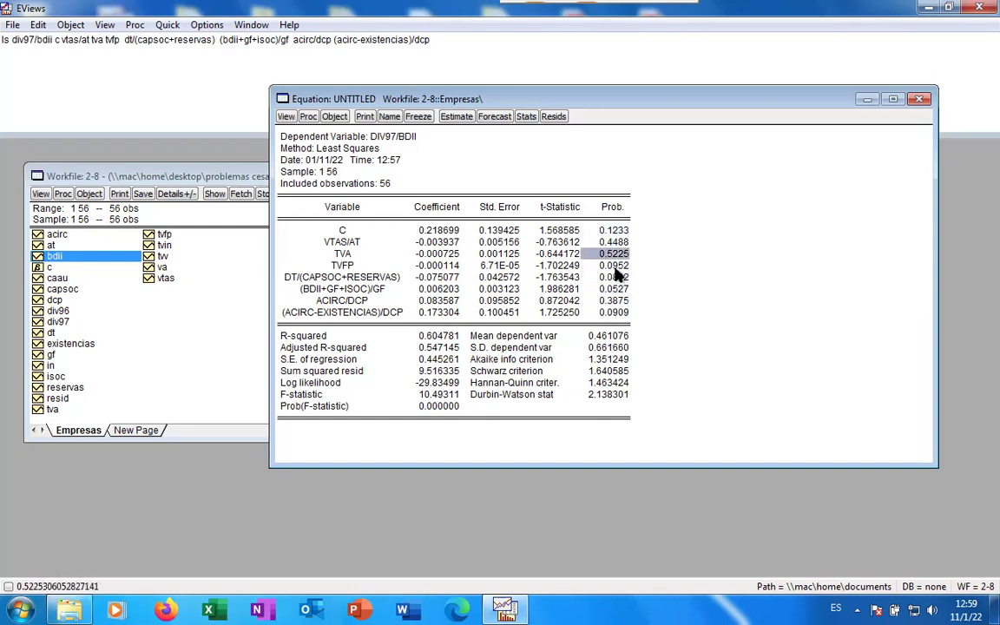
{"action": "key", "text": "Down"}
{"action": "key", "text": "Down"}
{"action": "key", "text": "Up"}
{"action": "key", "text": "Up"}
{"action": "key", "text": "Up"}
{"action": "key", "text": "Up"}
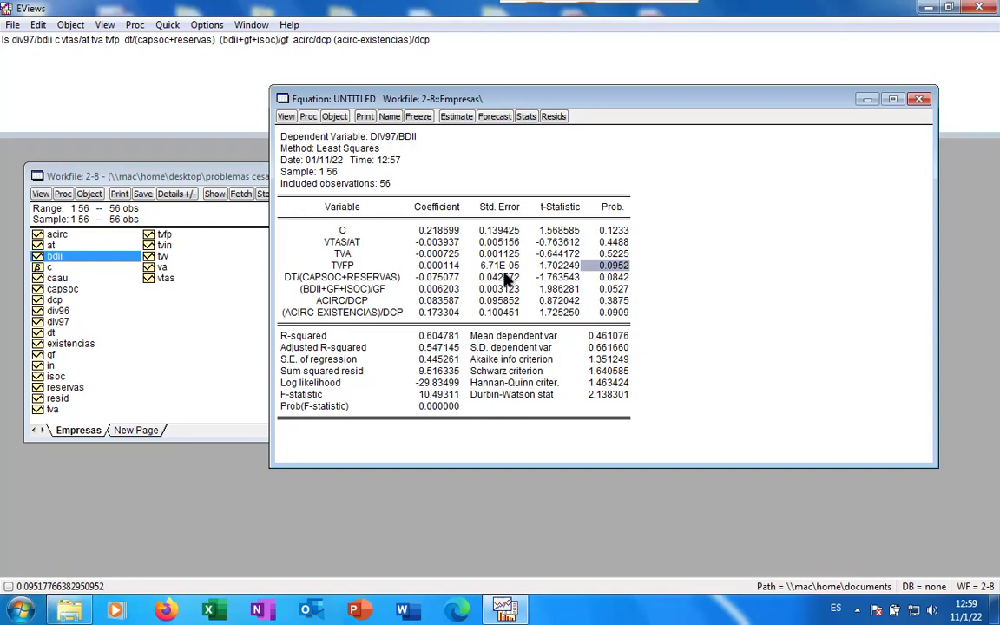
Examine the standard errors of the coefficients and the Durbin-Watson statistic in the estimation output
{"action": "left_click", "coordinate": [501, 242]}
{"action": "key", "text": "Down"}
{"action": "key", "text": "Down"}
{"action": "key", "text": "Down"}
{"action": "key", "text": "Down"}
{"action": "key", "text": "Down"}
{"action": "key", "text": "Down"}
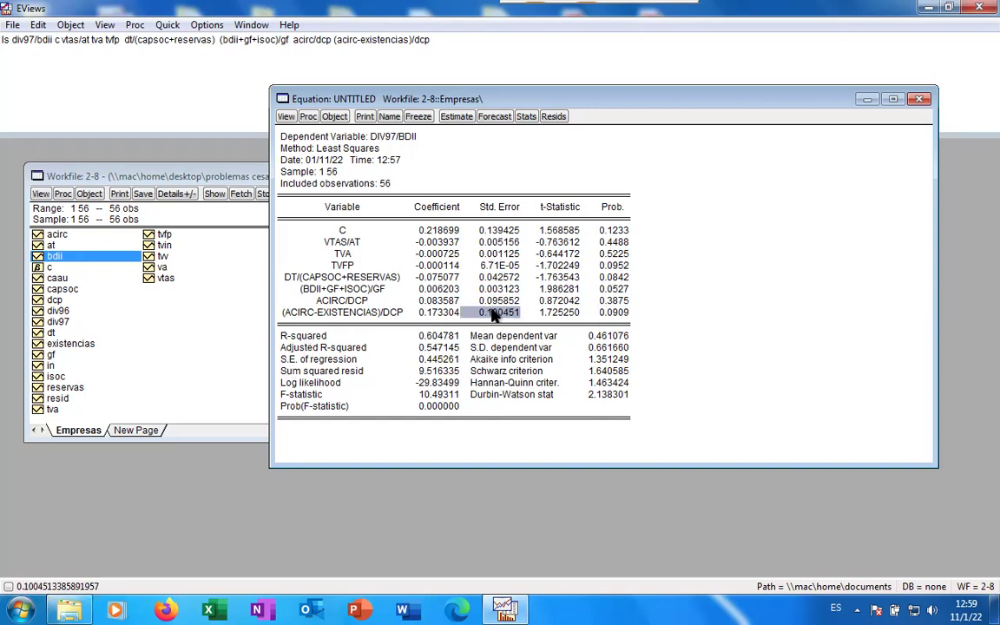
{"action": "left_click", "coordinate": [508, 267]}
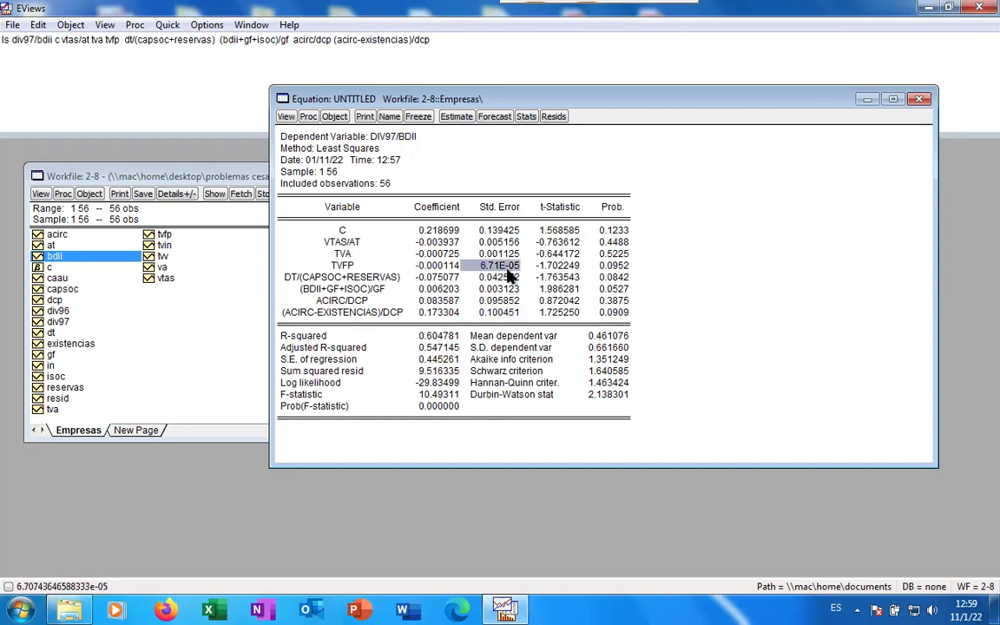
{"action": "key", "text": "Up"}
{"action": "key", "text": "Up"}
{"action": "key", "text": "Up"}
{"action": "key", "text": "Down"}
{"action": "key", "text": "Down"}
{"action": "key", "text": "Down"}
{"action": "key", "text": "Down"}
{"action": "key", "text": "Down"}
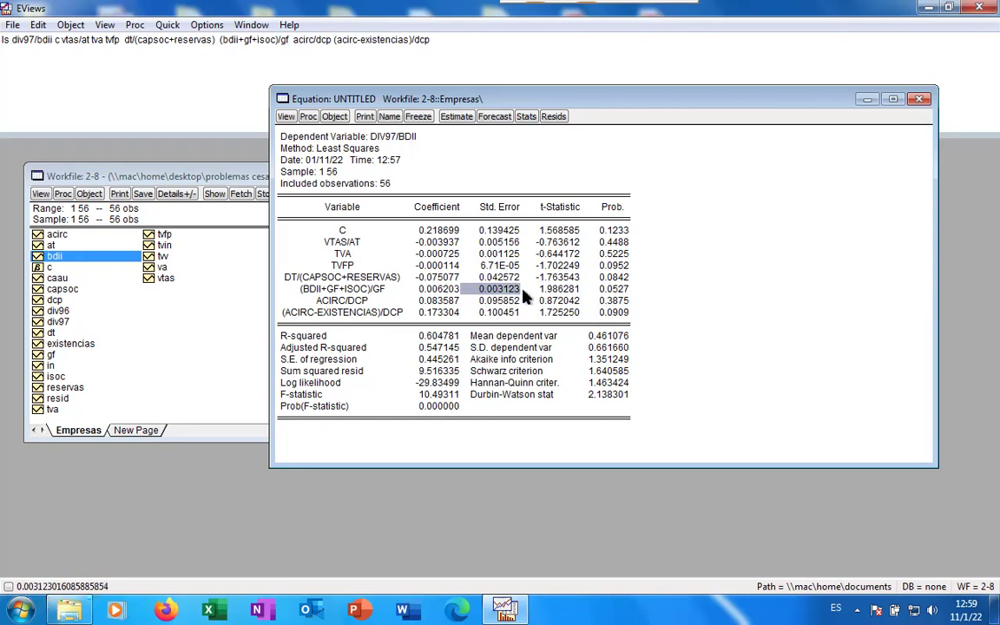
{"action": "left_click", "coordinate": [618, 395]}
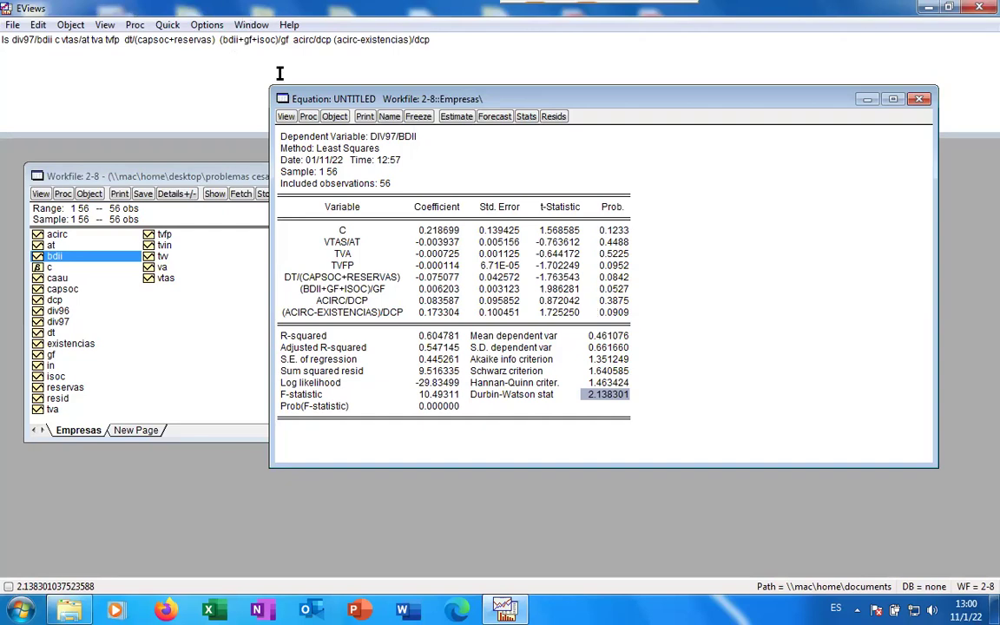
{"action": "left_click", "coordinate": [285, 116]}
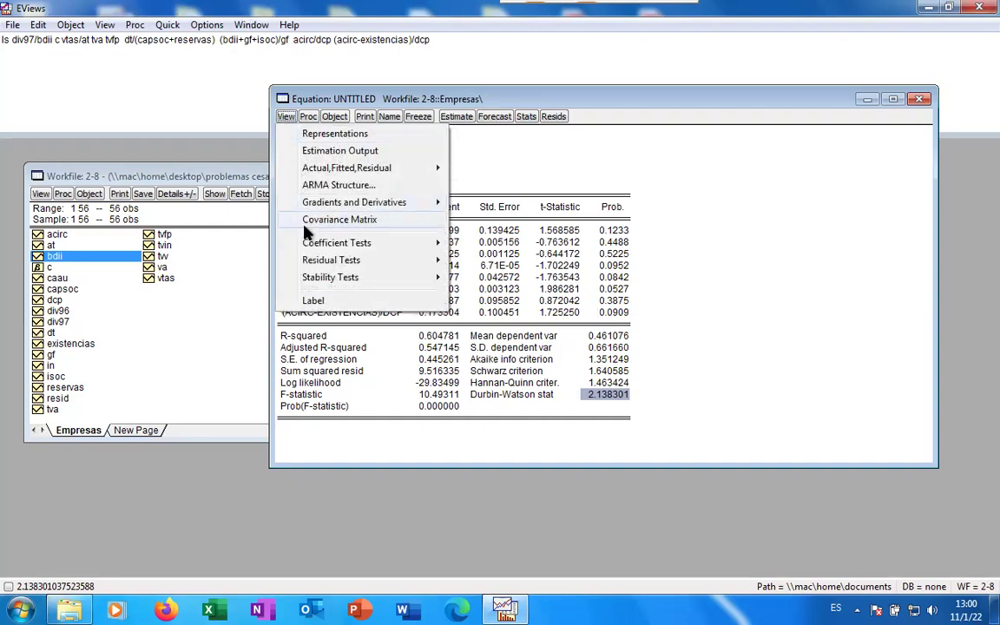
{"action": "mouse_move", "coordinate": [315, 244]}
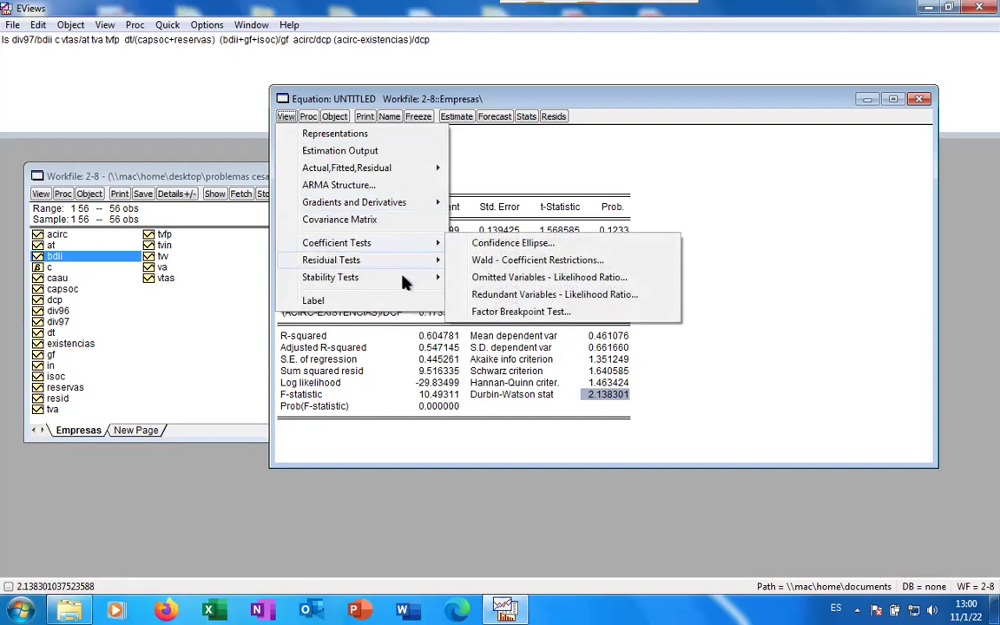
{"action": "mouse_move", "coordinate": [377, 244]}
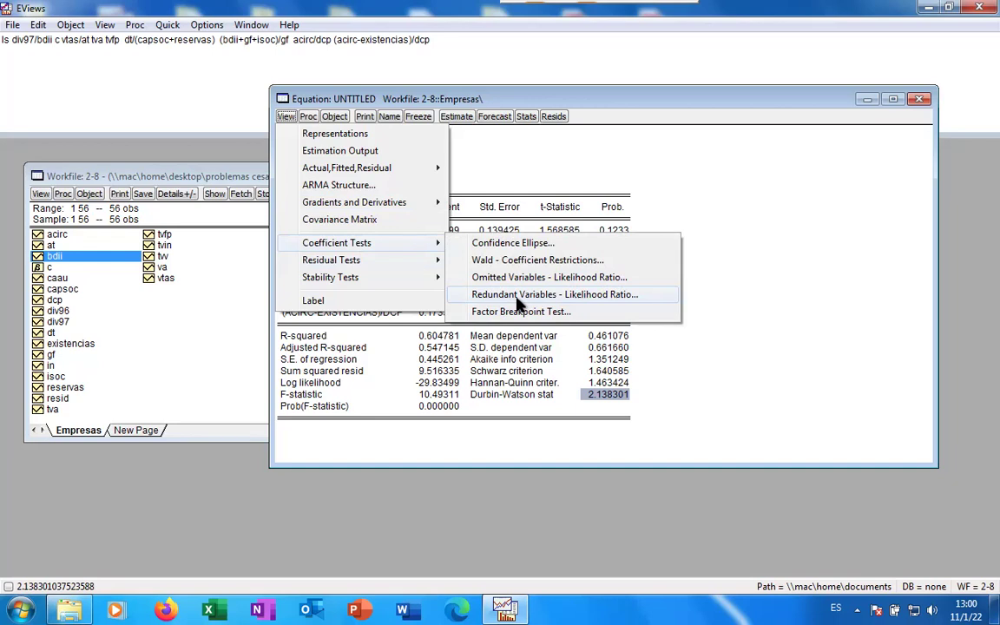
{"action": "left_click", "coordinate": [517, 297]}
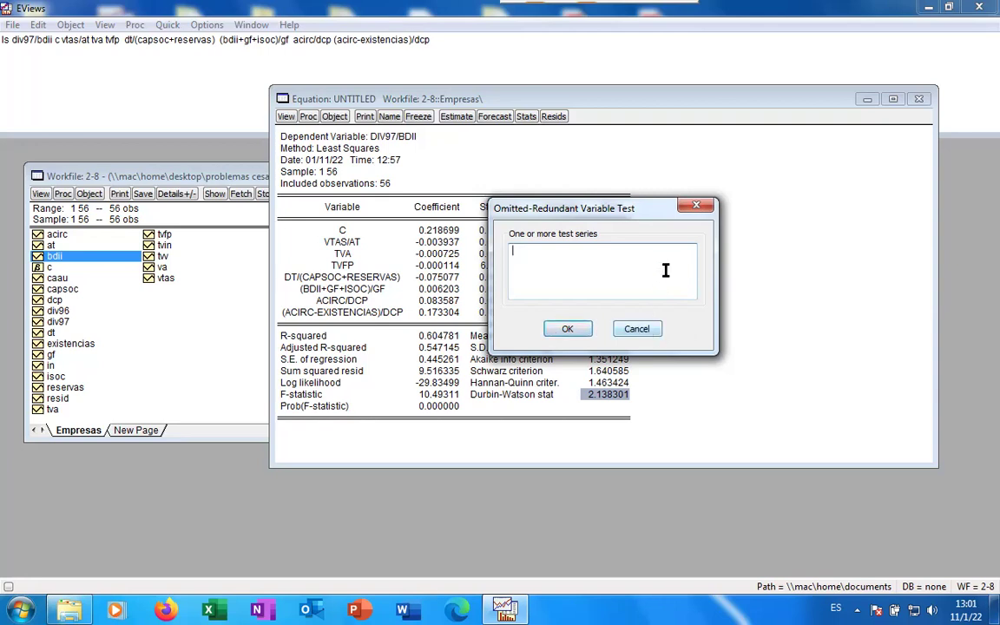
{"action": "left_click_drag", "start_coordinate": [631, 208], "coordinate": [797, 230]}
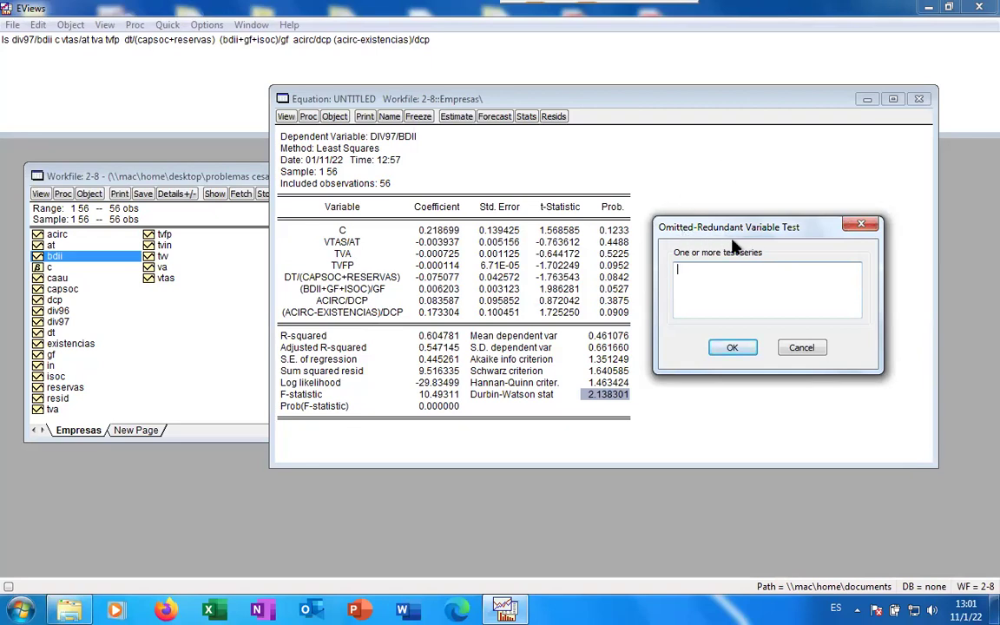
{"action": "left_click", "coordinate": [861, 226]}
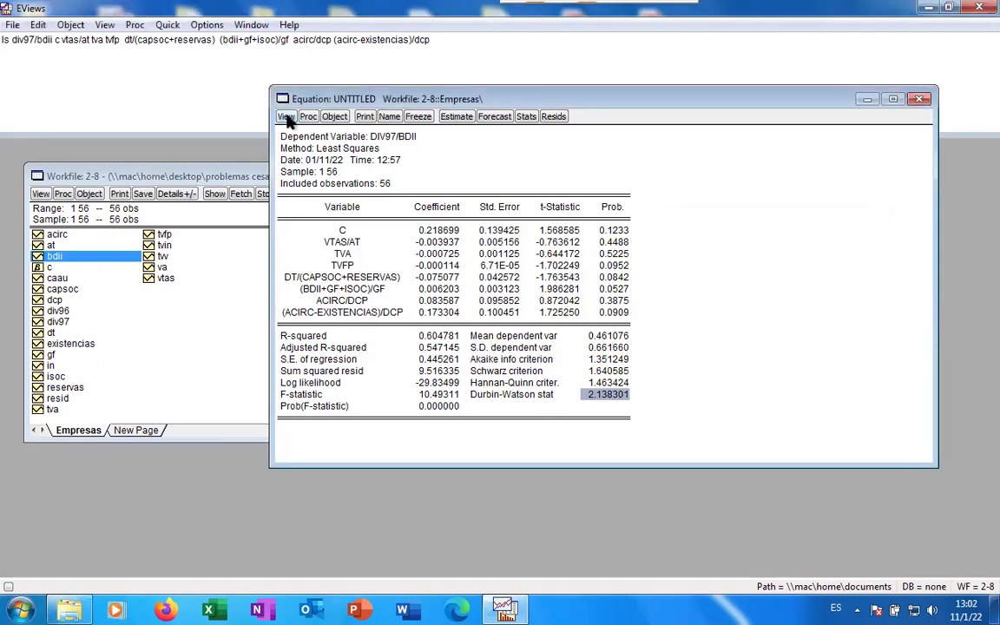
Start a Redundant Variables - Likelihood Ratio test on the equation with vtas/at and tva as test series
{"action": "left_click", "coordinate": [286, 117]}
{"action": "mouse_move", "coordinate": [345, 260]}
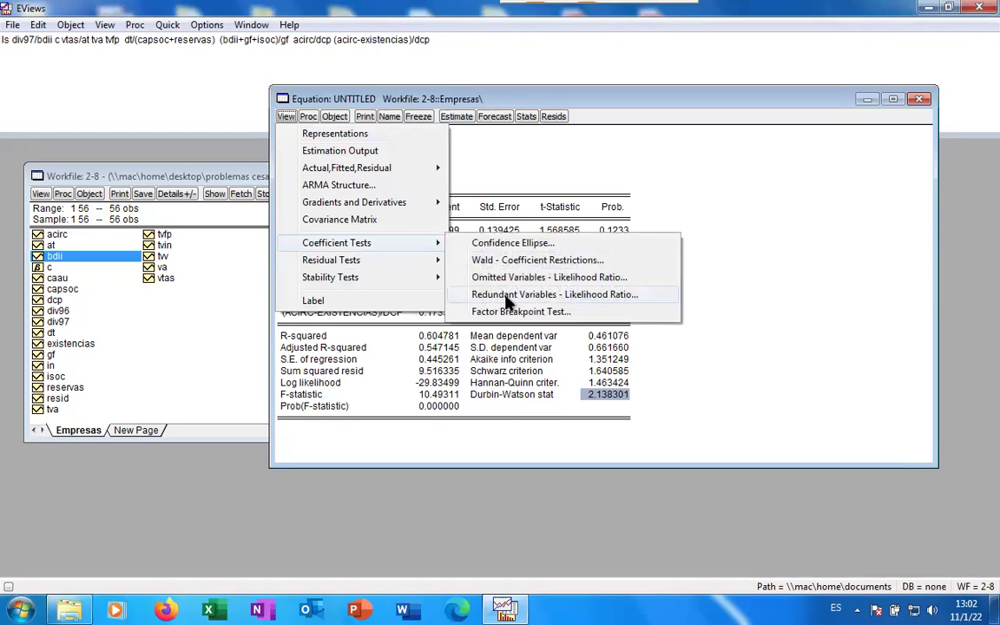
{"action": "left_click", "coordinate": [544, 295]}
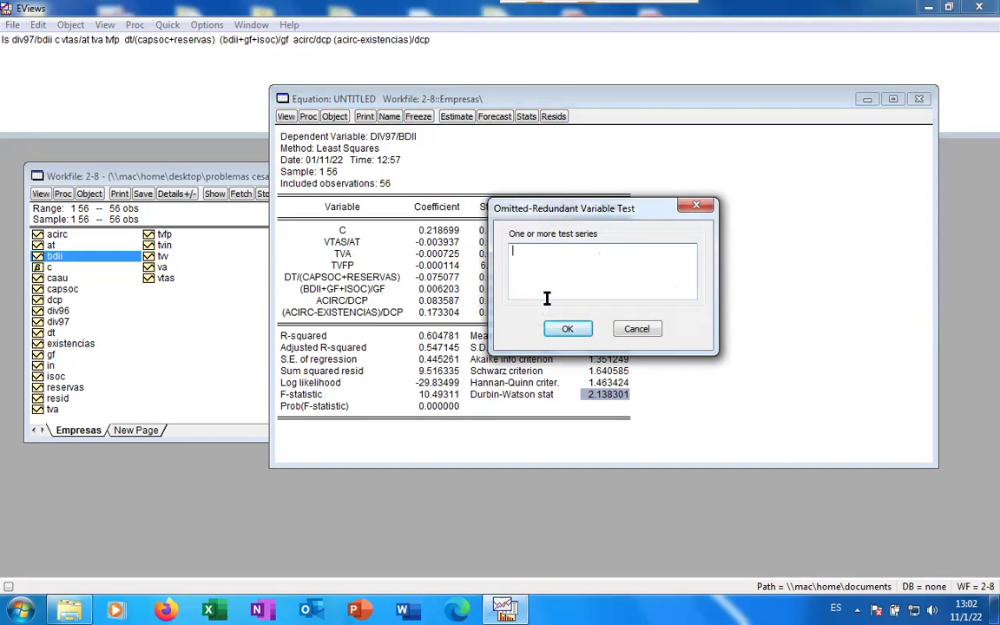
{"action": "left_click_drag", "start_coordinate": [566, 215], "coordinate": [765, 221]}
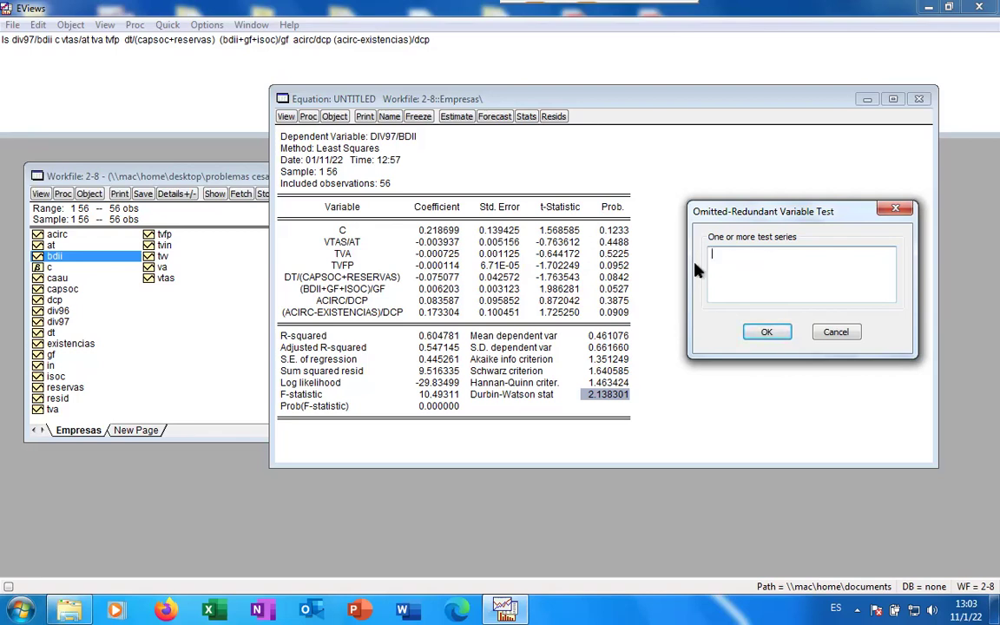
{"action": "type", "text": "vtas"}
{"action": "type", "text": "/at"}
{"action": "type", "text": "tva"}
Add acirc/dcp as the third test series and run the redundant variables test
{"action": "left_click", "coordinate": [610, 305]}
{"action": "type", "text": "acir"}
{"action": "type", "text": "c"}
{"action": "type", "text": "%"}
{"action": "key", "text": "BackSpace"}
{"action": "type", "text": "&"}
{"action": "key", "text": "BackSpace"}
{"action": "type", "text": "/"}
{"action": "type", "text": "dcp"}
{"action": "left_click_drag", "start_coordinate": [789, 254], "coordinate": [694, 262]}
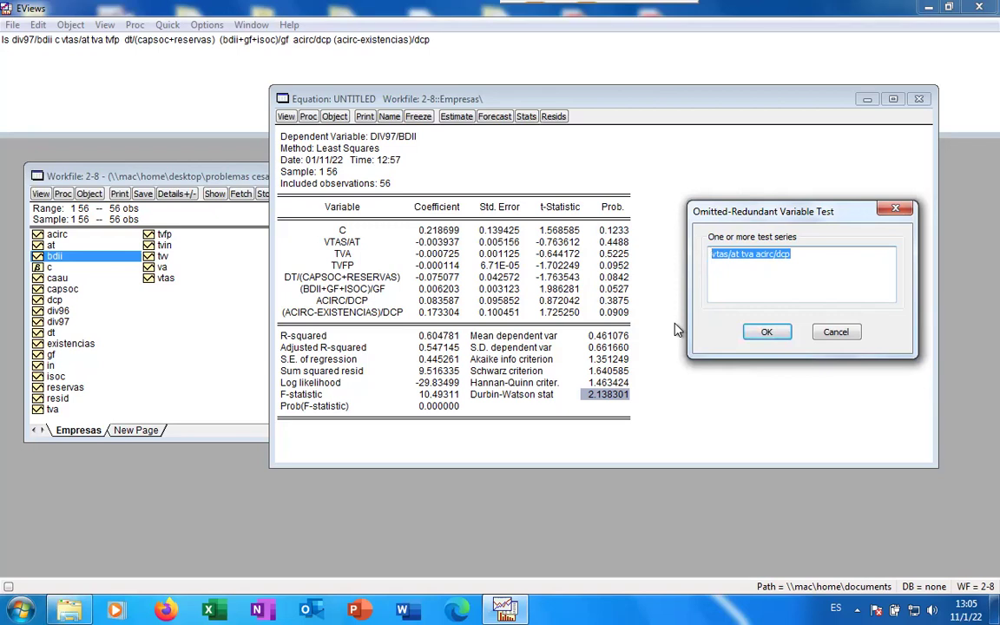
{"action": "left_click", "coordinate": [778, 337]}
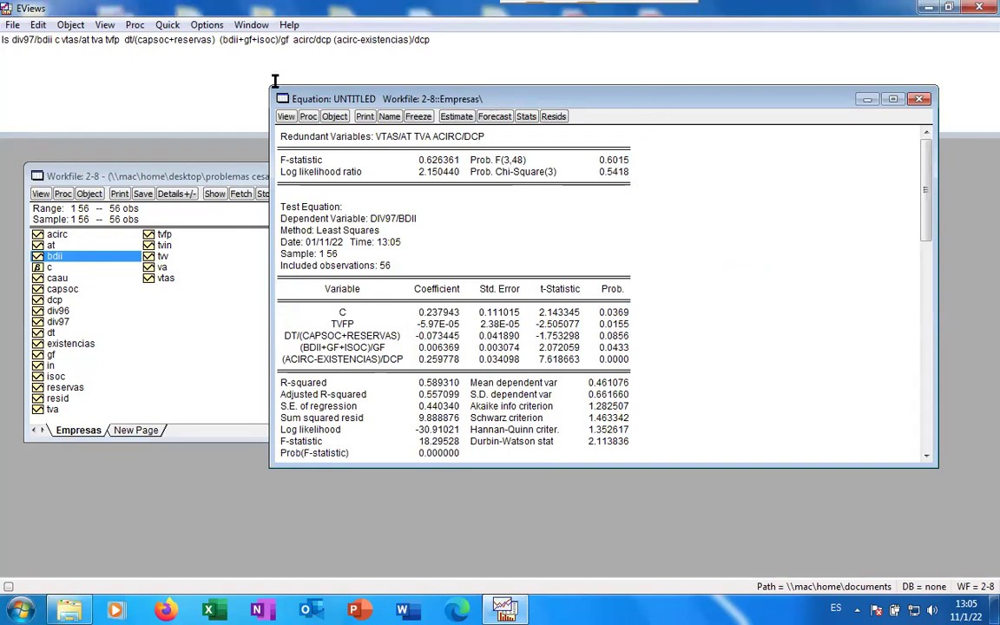
Enlarge the test results window and examine the test equation's Prob(F-statistic) and the probabilities of its remaining regressors
{"action": "left_click_drag", "start_coordinate": [269, 86], "coordinate": [257, 43]}
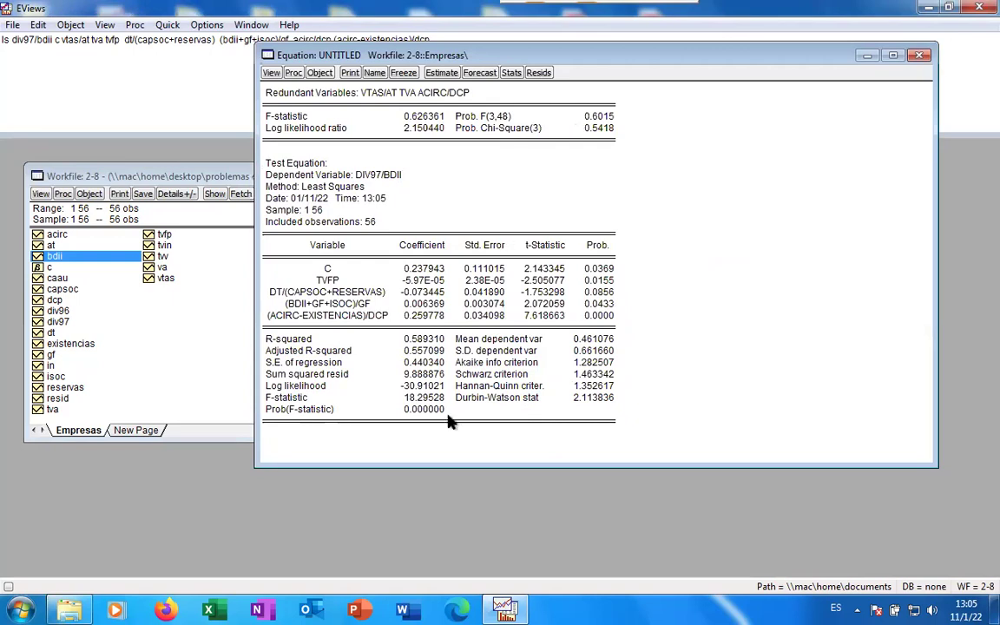
{"action": "left_click", "coordinate": [418, 409]}
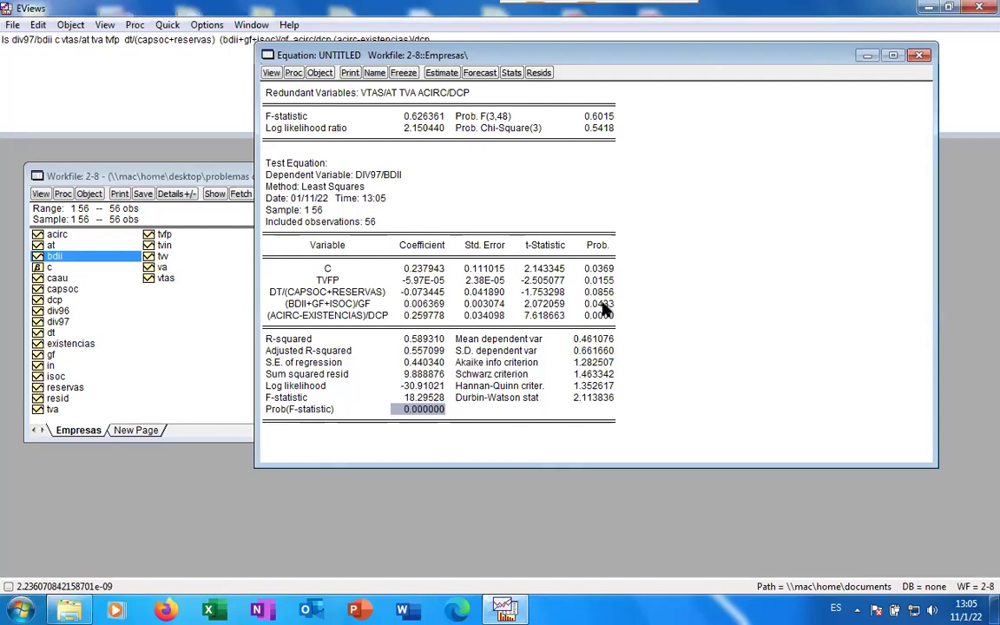
{"action": "left_click", "coordinate": [601, 303]}
{"action": "left_click", "coordinate": [603, 292]}
{"action": "left_click", "coordinate": [604, 280]}
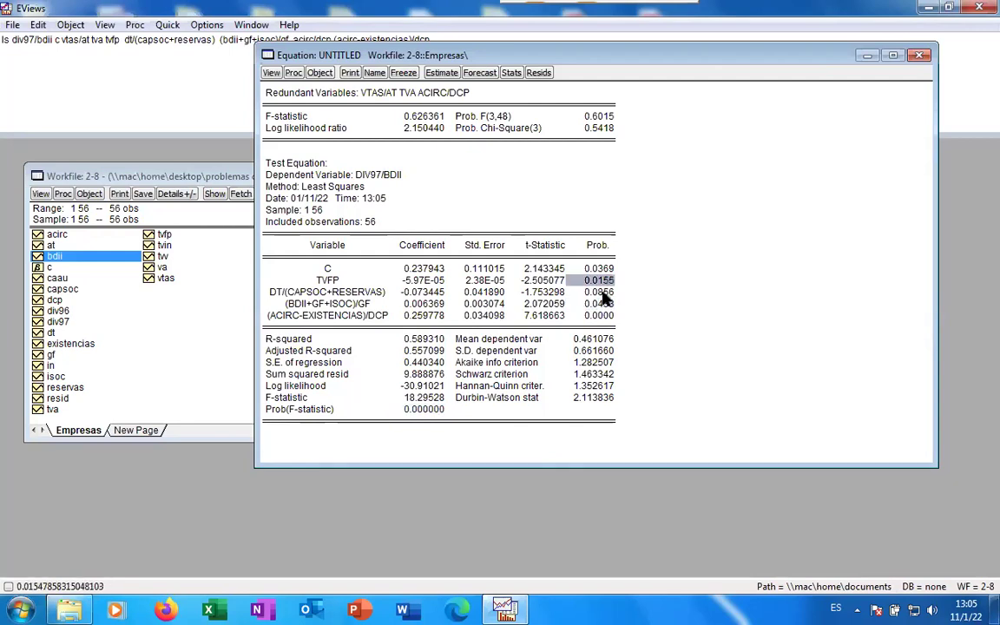
{"action": "left_click", "coordinate": [601, 292]}
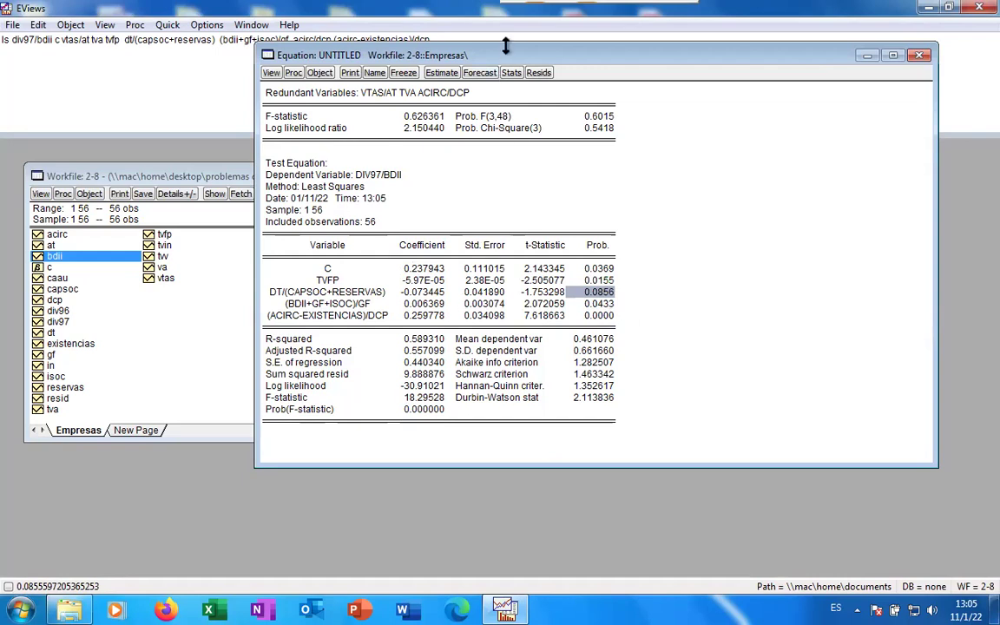
{"action": "left_click_drag", "start_coordinate": [507, 55], "coordinate": [468, 67]}
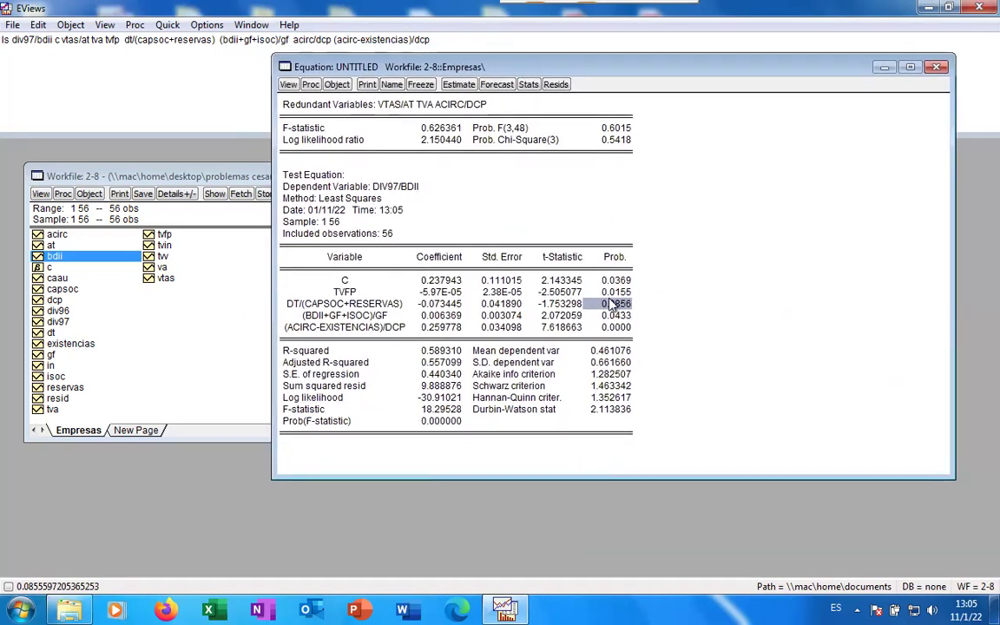